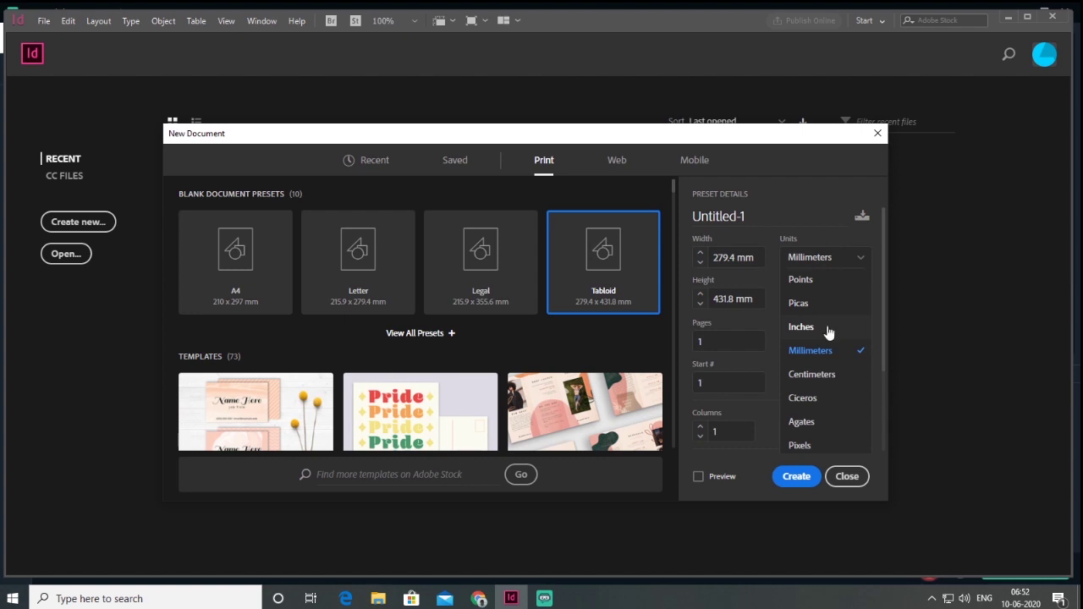
# Create a Tabloid print document measuring 11 by 17 in, using inches as the unit
pyautogui.press('Return')
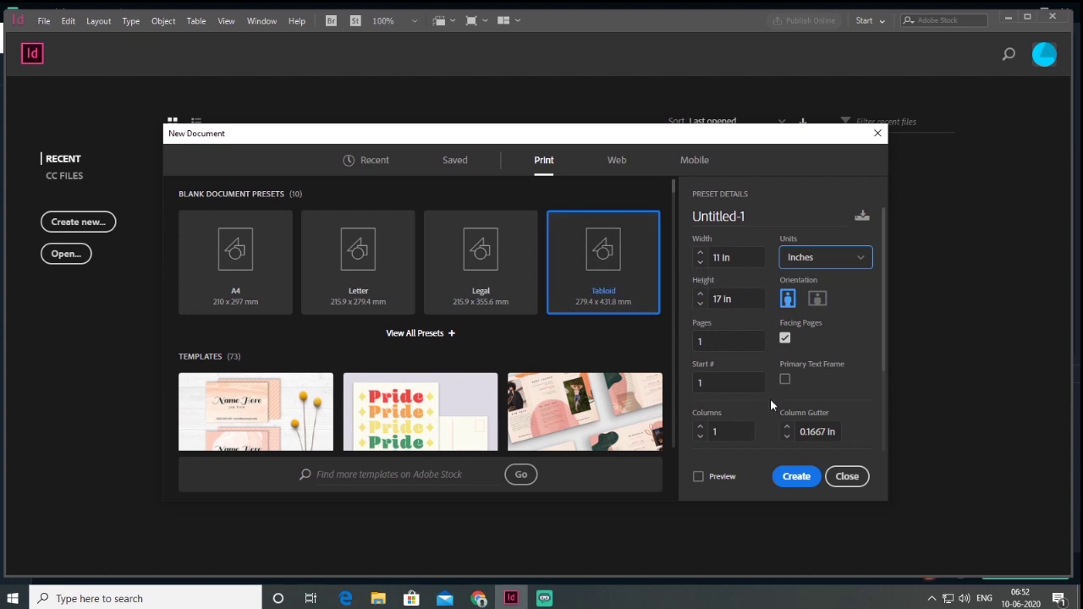
pyautogui.scroll(-3, 882, 369)
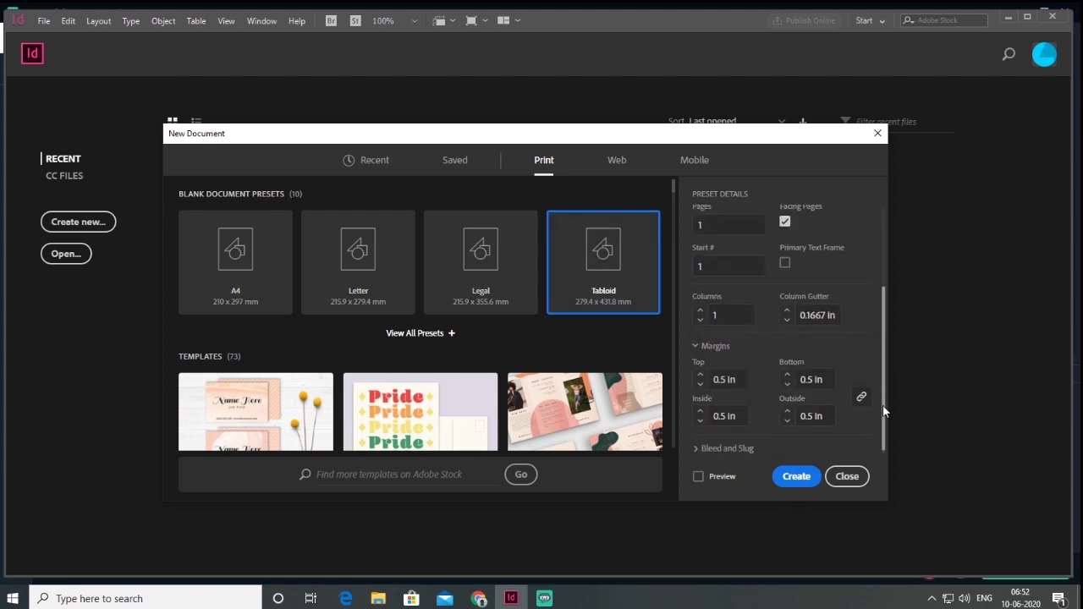
pyautogui.click(797, 476)
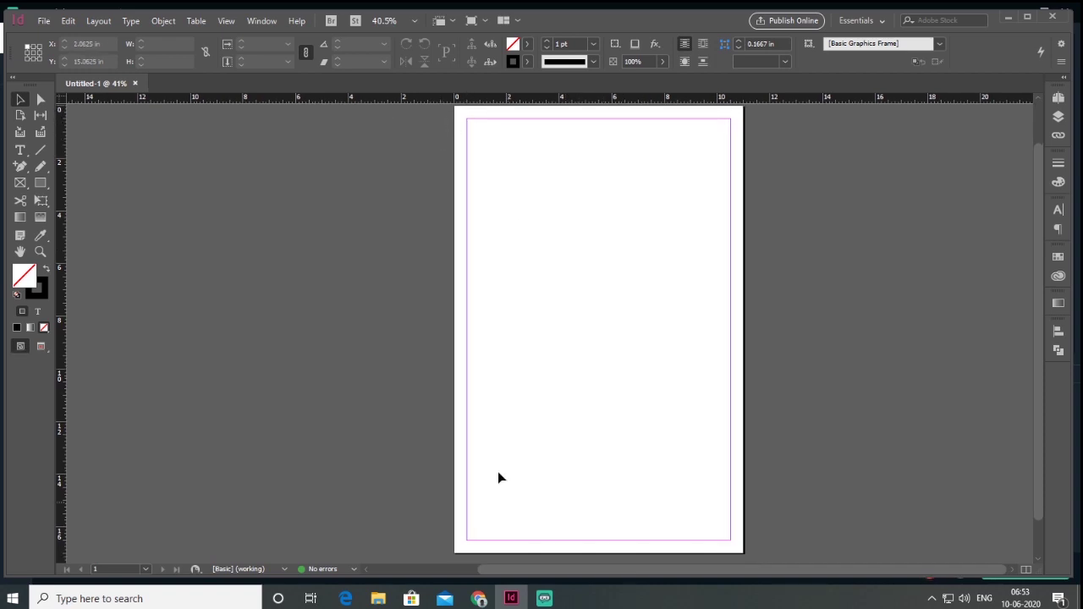
# Add horizontal guides at about 3.2, 3.8, 5.6 and 14.1 in and a vertical guide at about 7.8 in
pyautogui.moveTo(546, 102); pyautogui.dragTo(546, 189)
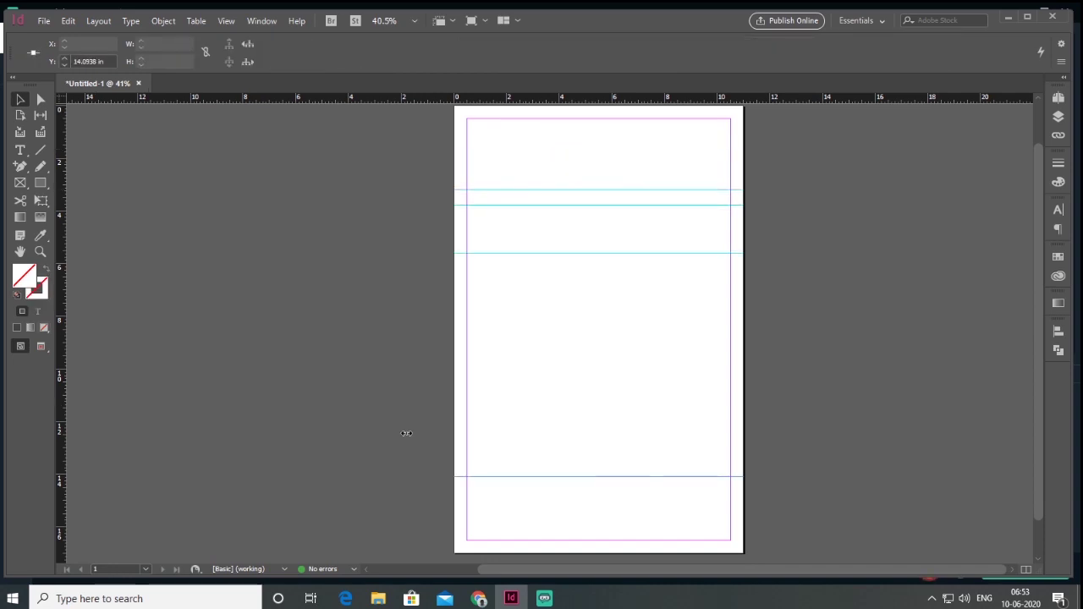
pyautogui.moveTo(407, 433); pyautogui.dragTo(659, 421)
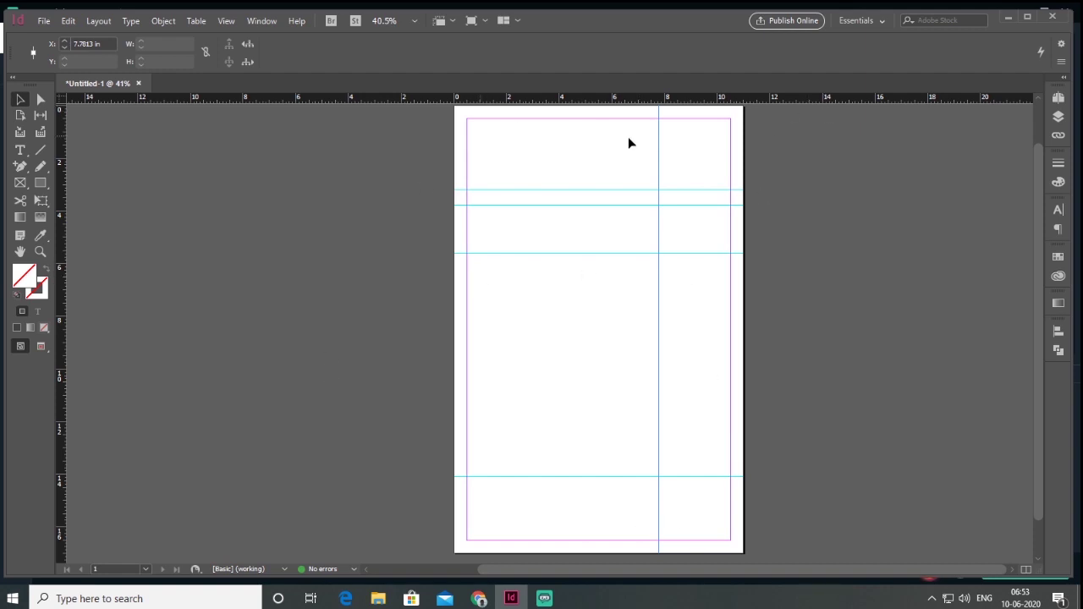
pyautogui.click(540, 376)
pyautogui.scroll(1, 565, 314)
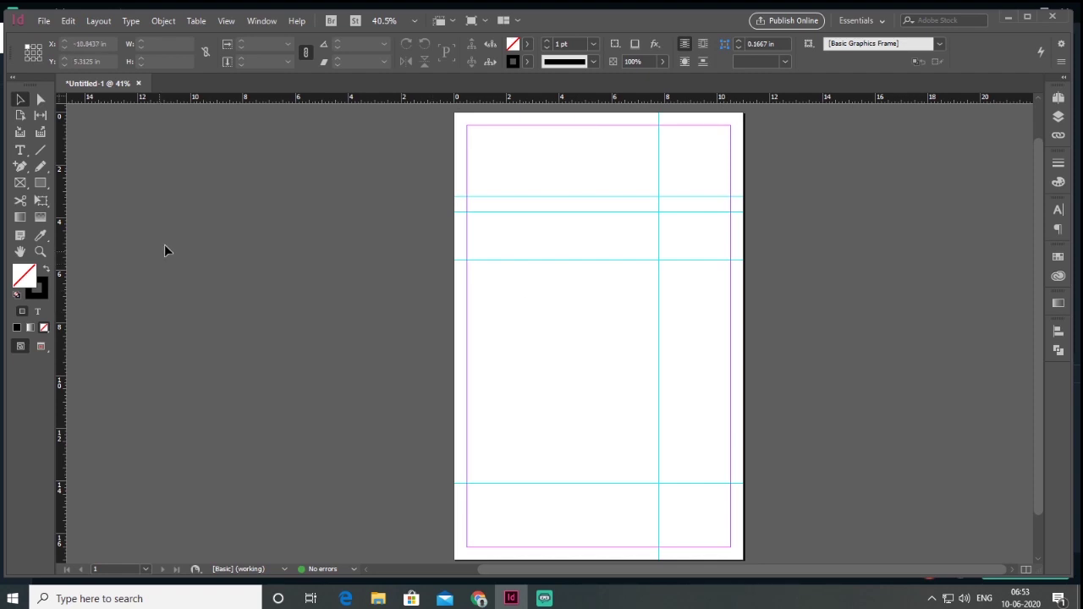
# Create the masthead "DELHI PAPER" across the upper margin area and draw a line about 10.8 in long beneath it
pyautogui.press('t')
pyautogui.moveTo(467, 125); pyautogui.dragTo(731, 197)
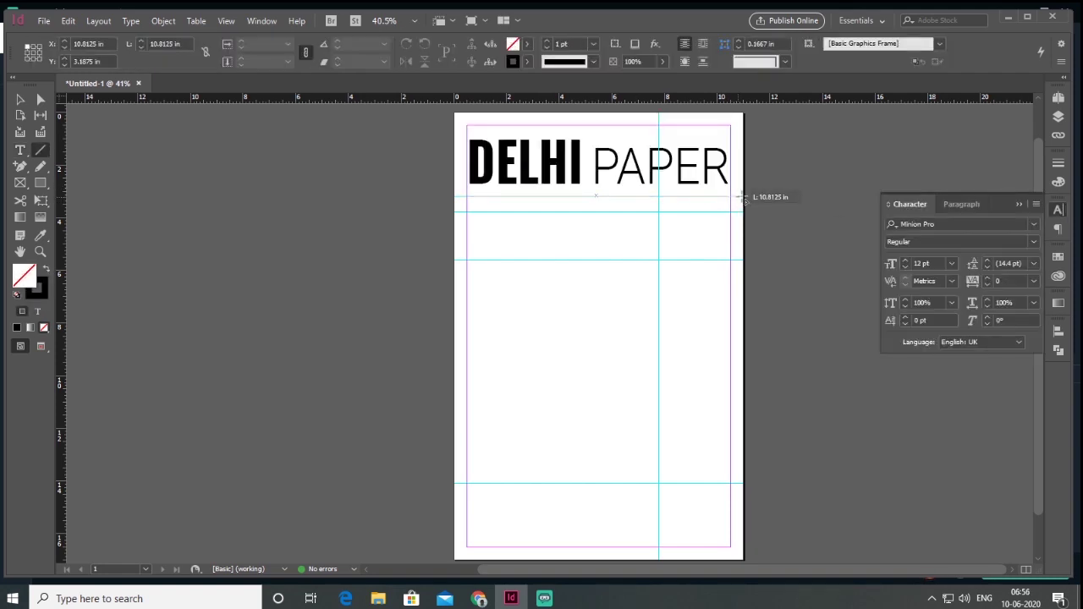
pyautogui.moveTo(743, 197); pyautogui.dragTo(764, 208)
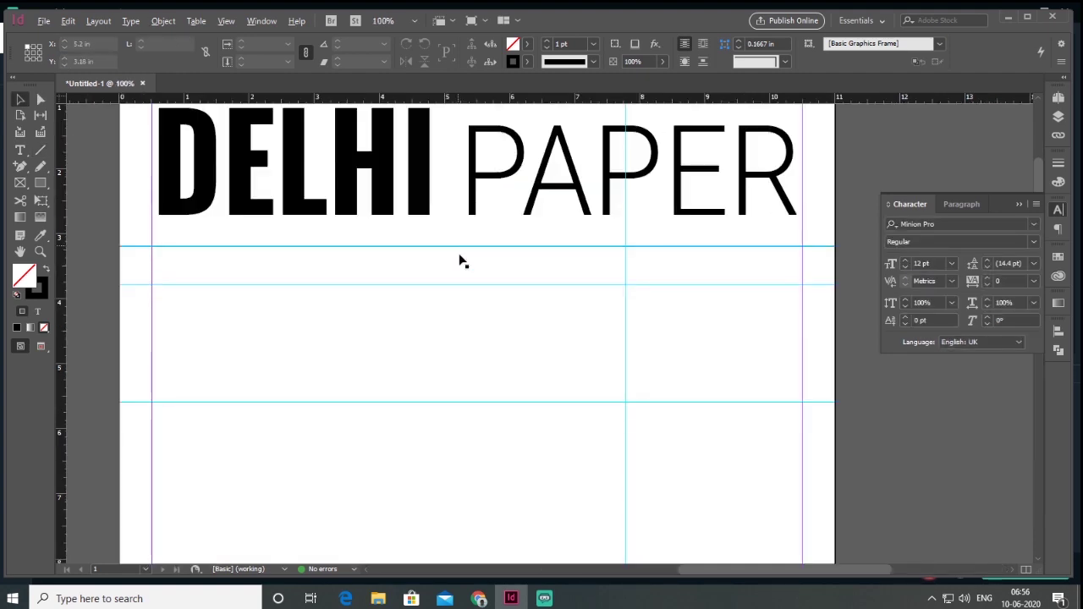
pyautogui.moveTo(463, 283); pyautogui.dragTo(464, 315)
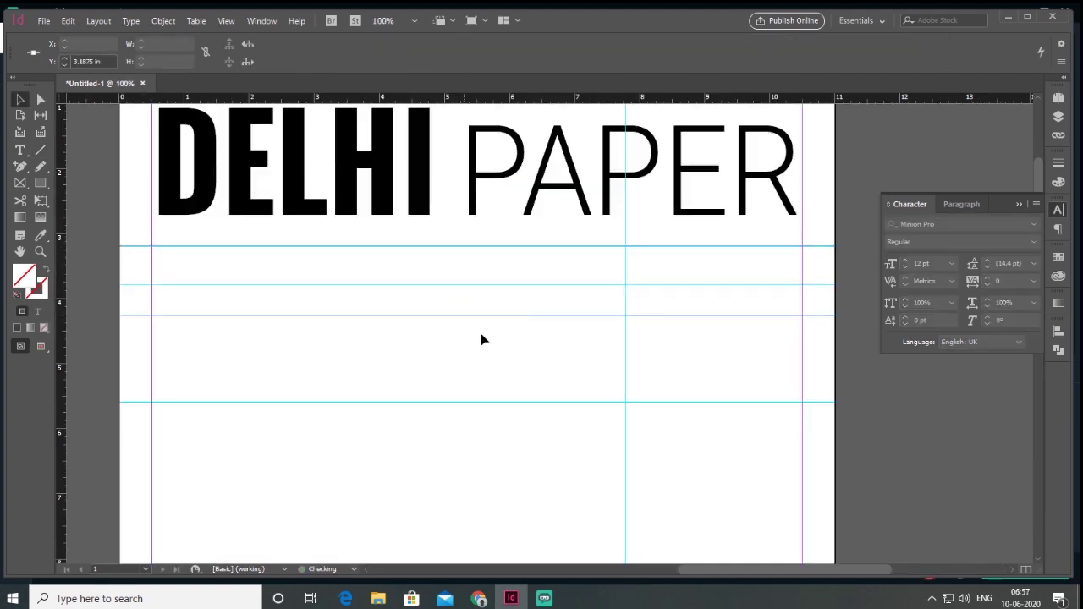
# Add the date text "Day, 10 June, Friday 2020" below the masthead line and set its font to Roboto
pyautogui.moveTo(251, 294); pyautogui.dragTo(245, 295)
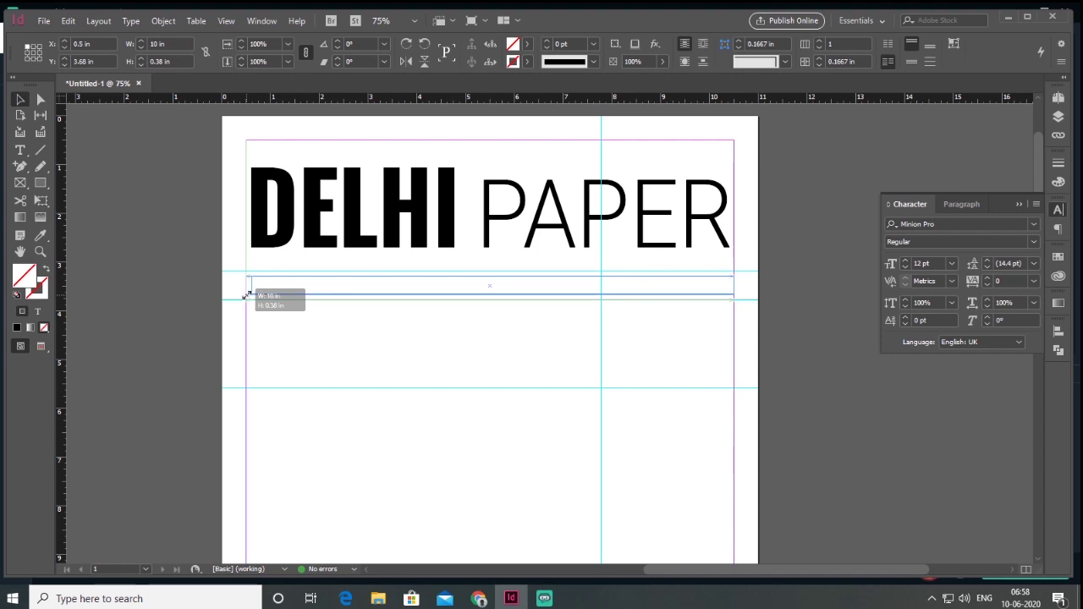
pyautogui.click(267, 286)
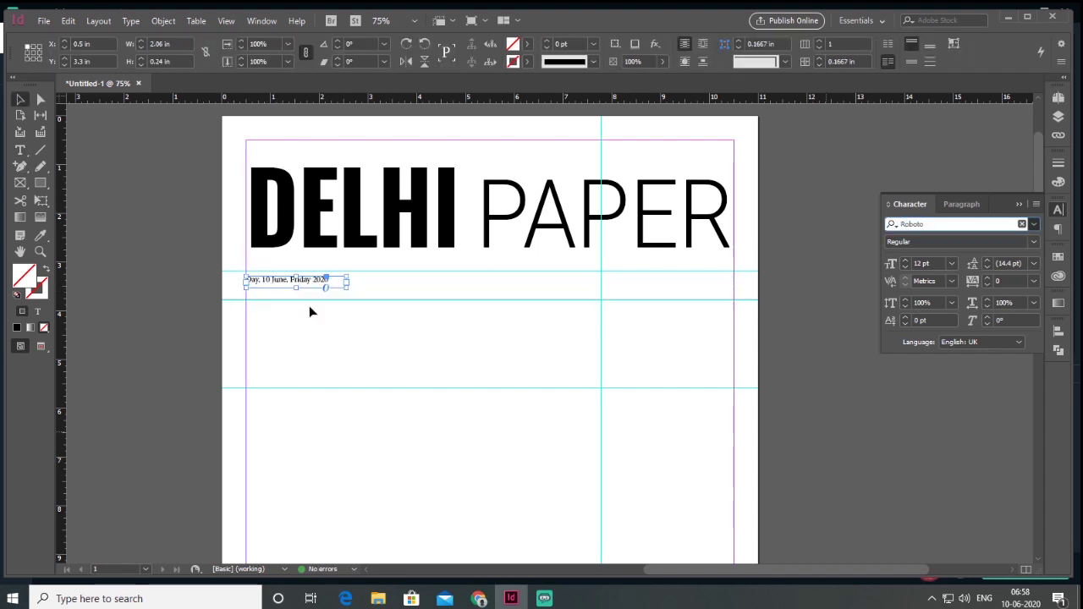
pyautogui.press('Return')
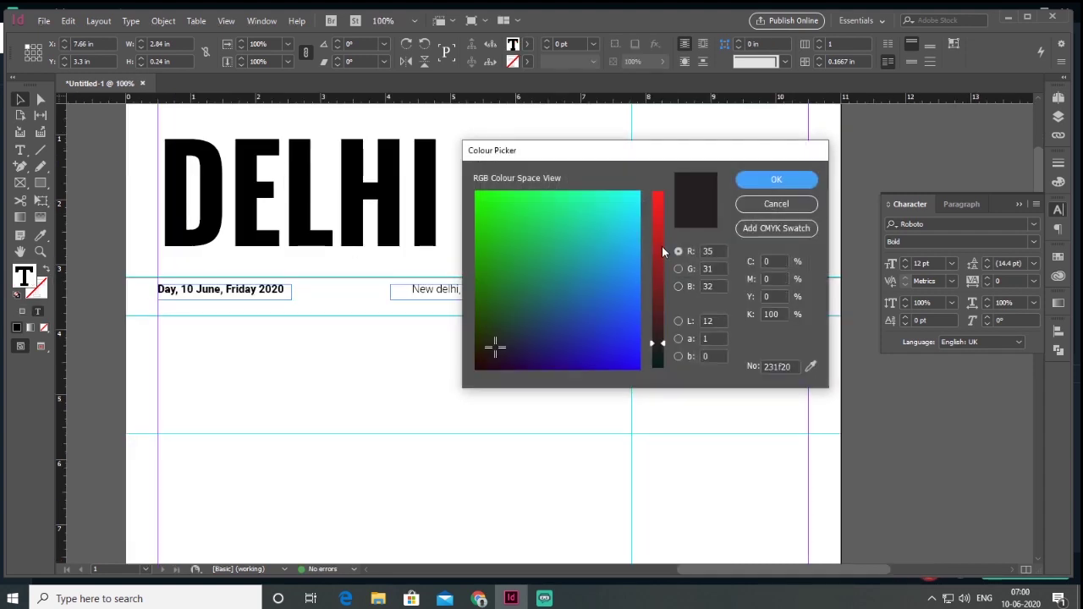
# Colour the website address in the information strip pure red, ff0000
pyautogui.moveTo(662, 251); pyautogui.dragTo(666, 162)
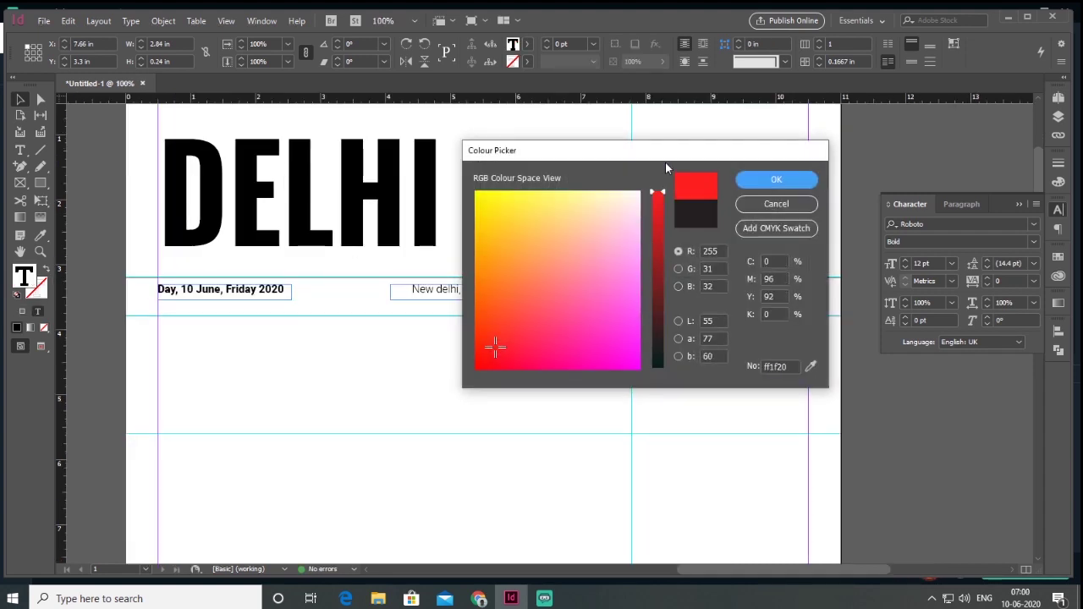
pyautogui.moveTo(507, 348); pyautogui.dragTo(474, 367)
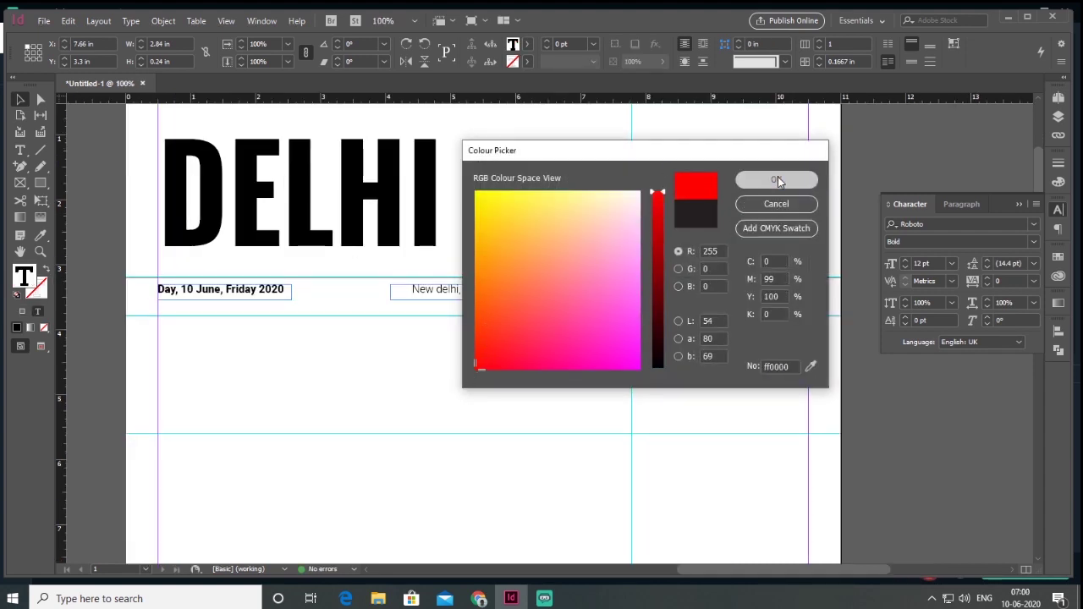
pyautogui.click(778, 179)
pyautogui.click(1019, 208)
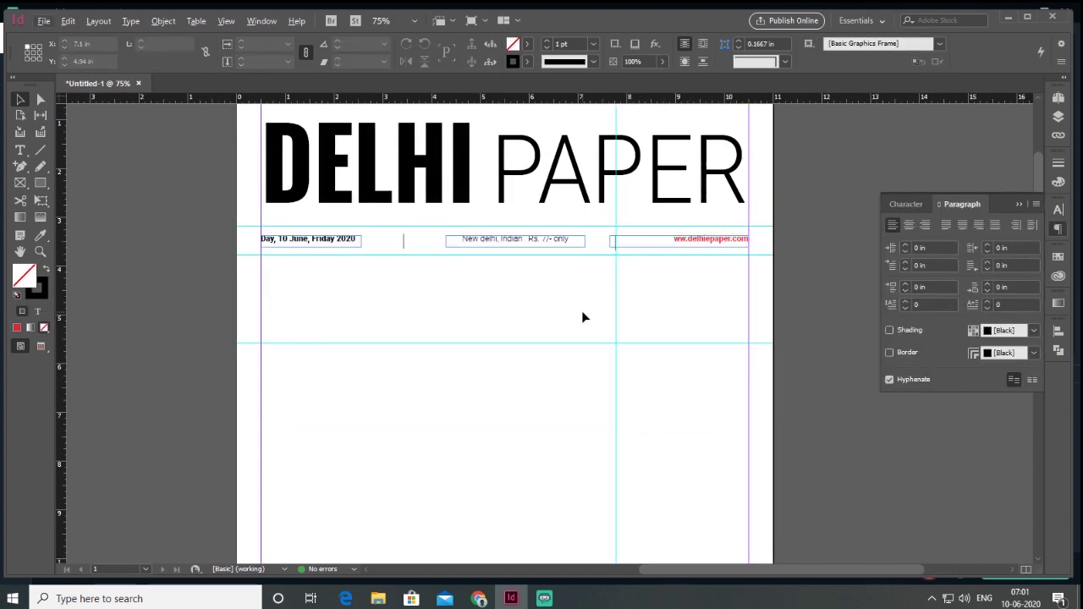
# Duplicate the black rectangle below the information strip to its right and fill the copy with red
pyautogui.moveTo(540, 384); pyautogui.dragTo(615, 324)
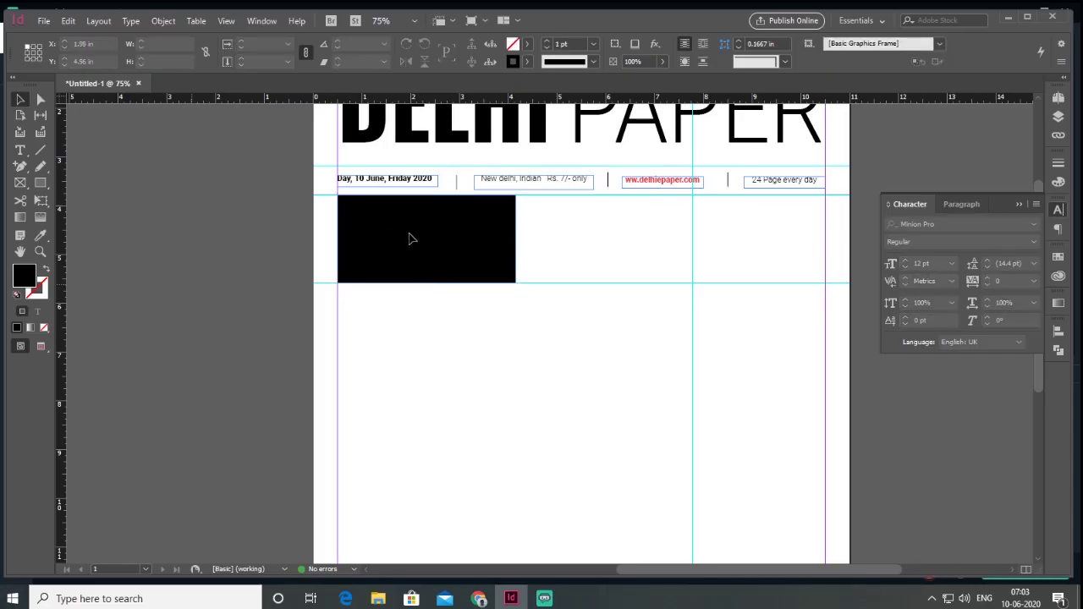
pyautogui.moveTo(409, 238); pyautogui.dragTo(577, 246)
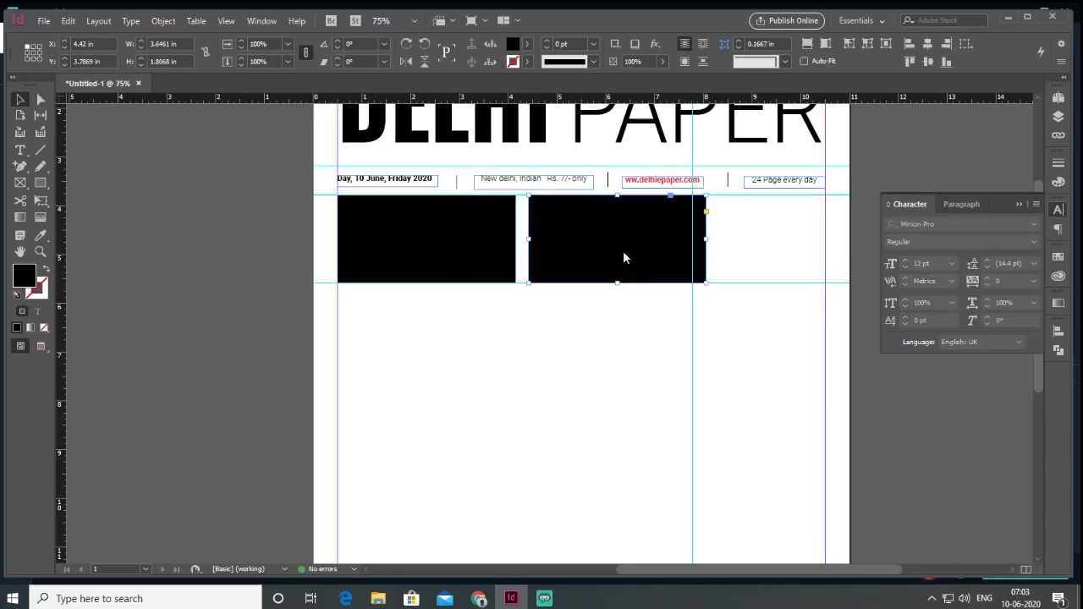
pyautogui.doubleClick(24, 276)
pyautogui.moveTo(656, 256); pyautogui.dragTo(656, 205)
pyautogui.click(777, 179)
# Duplicate the red rectangle to its right and fill the copy with blue
pyautogui.moveTo(571, 244); pyautogui.dragTo(761, 239)
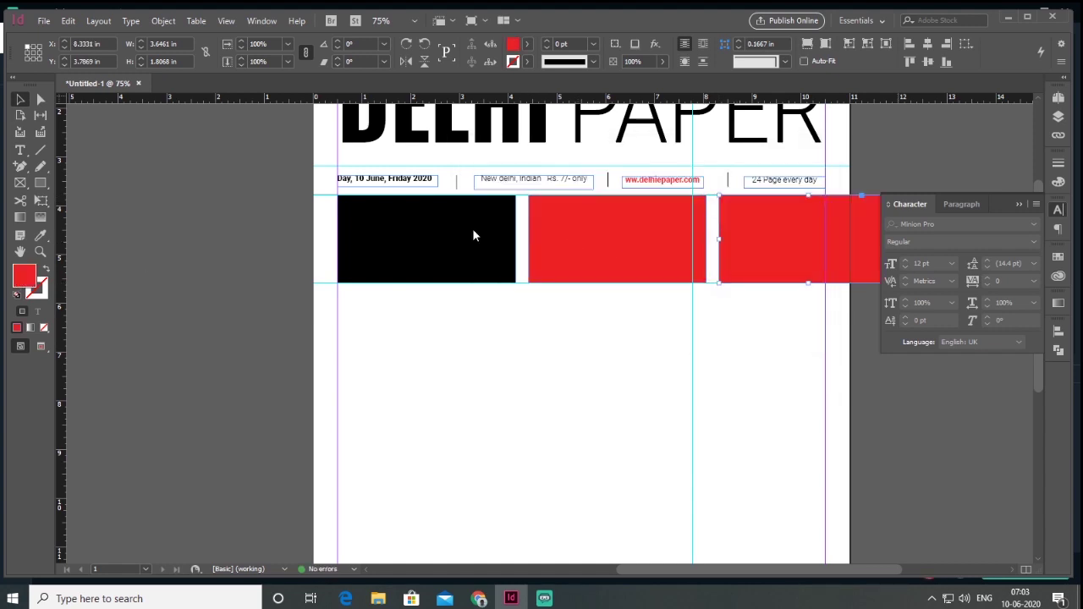
pyautogui.doubleClick(24, 275)
pyautogui.moveTo(655, 209); pyautogui.dragTo(659, 254)
pyautogui.click(777, 179)
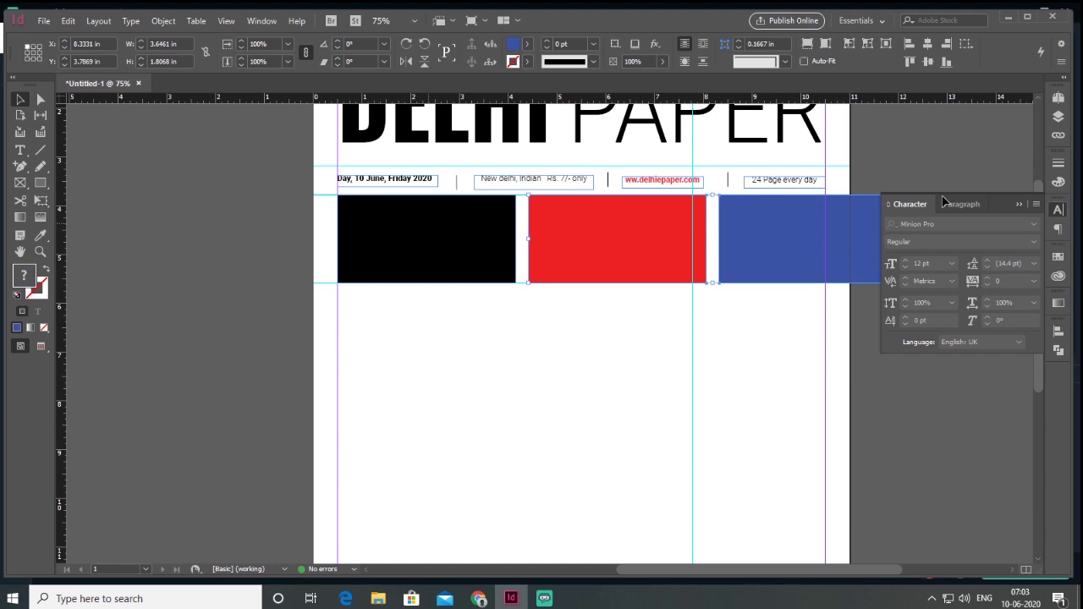
# Shrink the row of black, red and blue rectangles to end at the page's right margin
pyautogui.click(1020, 204)
pyautogui.moveTo(897, 240); pyautogui.dragTo(826, 244)
pyautogui.click(216, 305)
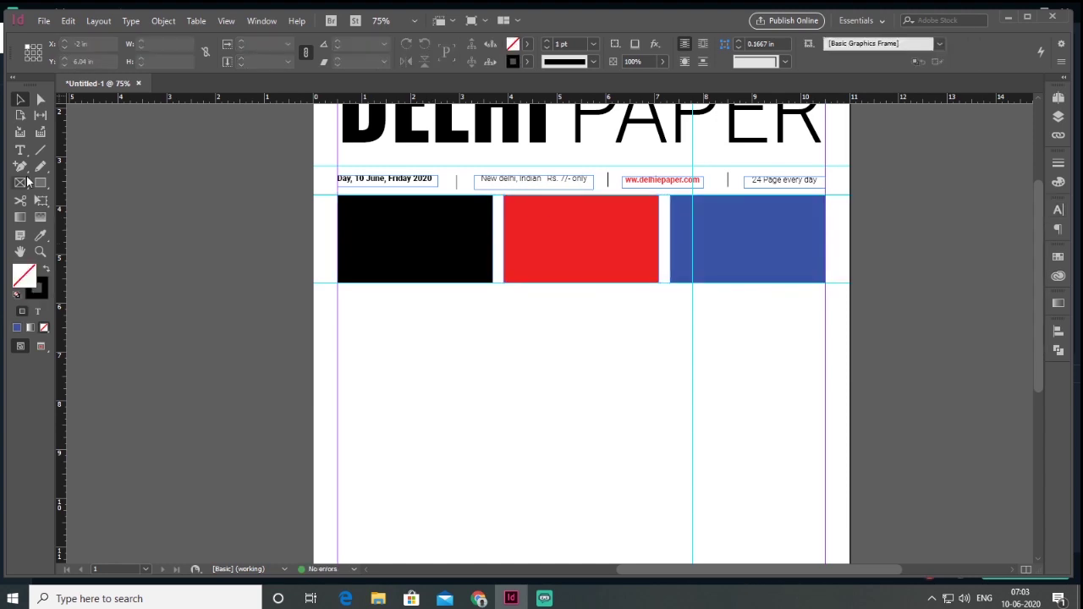
# Draw a picture frame about 1.06 by 1.8 in over the black rectangle's right end and place the football player image in it
pyautogui.moveTo(437, 196); pyautogui.dragTo(490, 283)
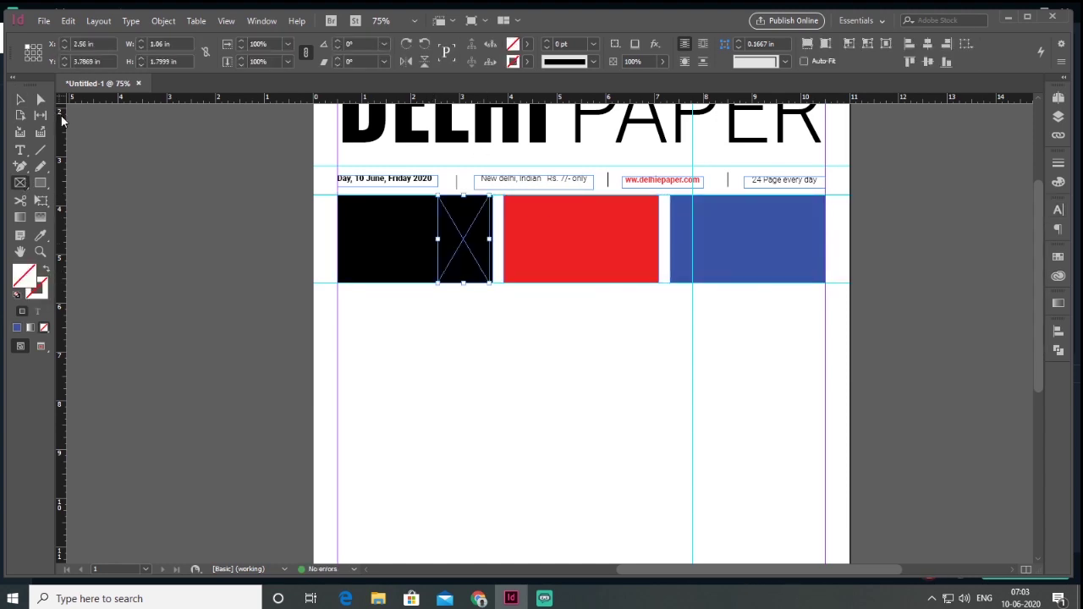
pyautogui.click(43, 20)
pyautogui.click(68, 210)
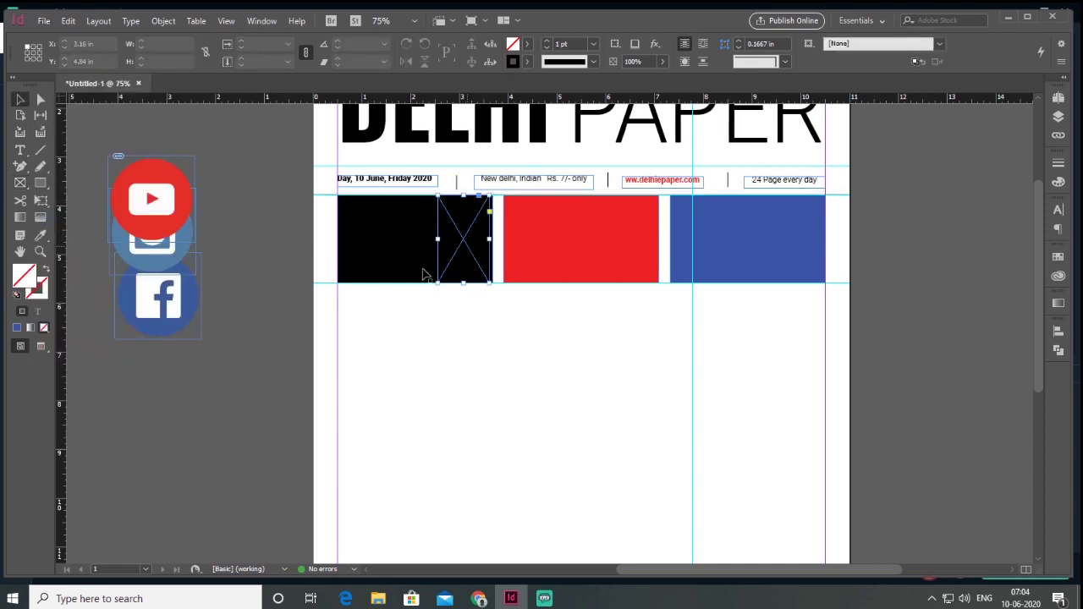
pyautogui.click(44, 25)
pyautogui.click(157, 210)
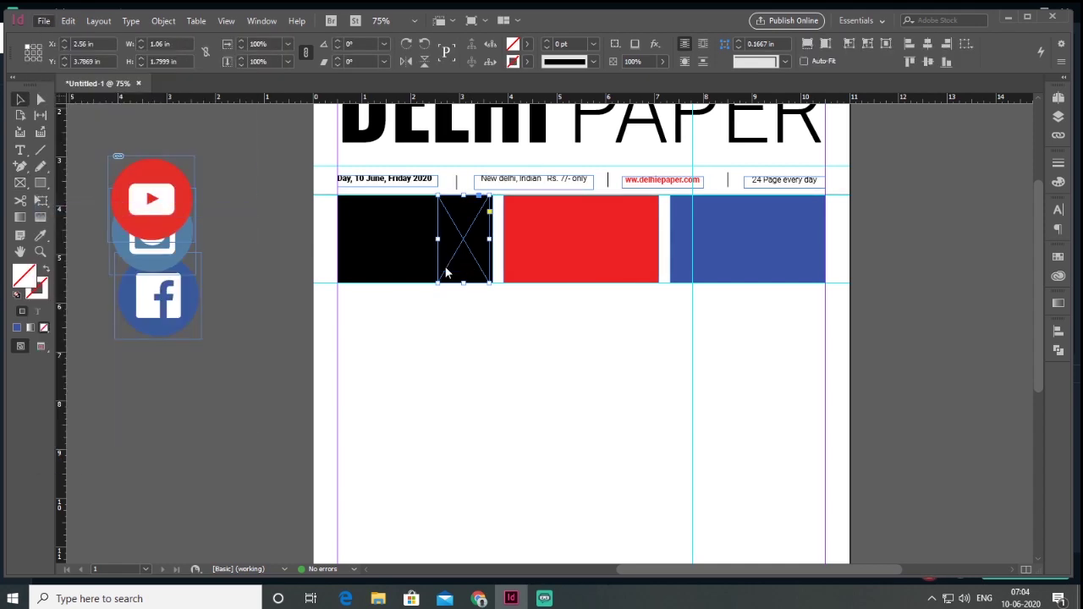
pyautogui.rightClick(470, 250)
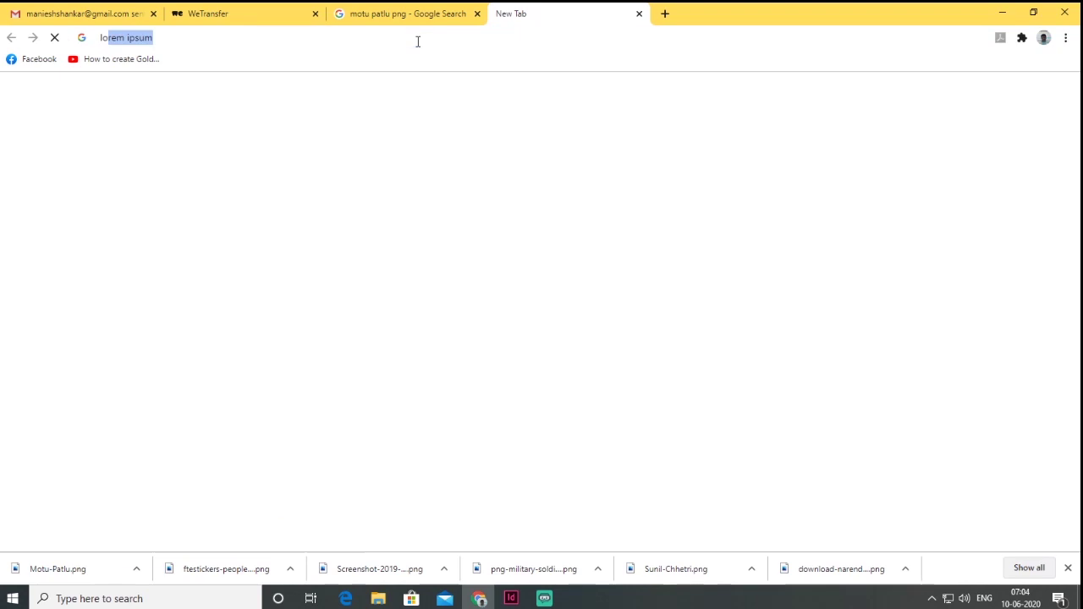
# Copy the heading "What is Lorem Ipsum?" from lipsum.com in the browser into a new text frame on the black rectangle
pyautogui.click(200, 193)
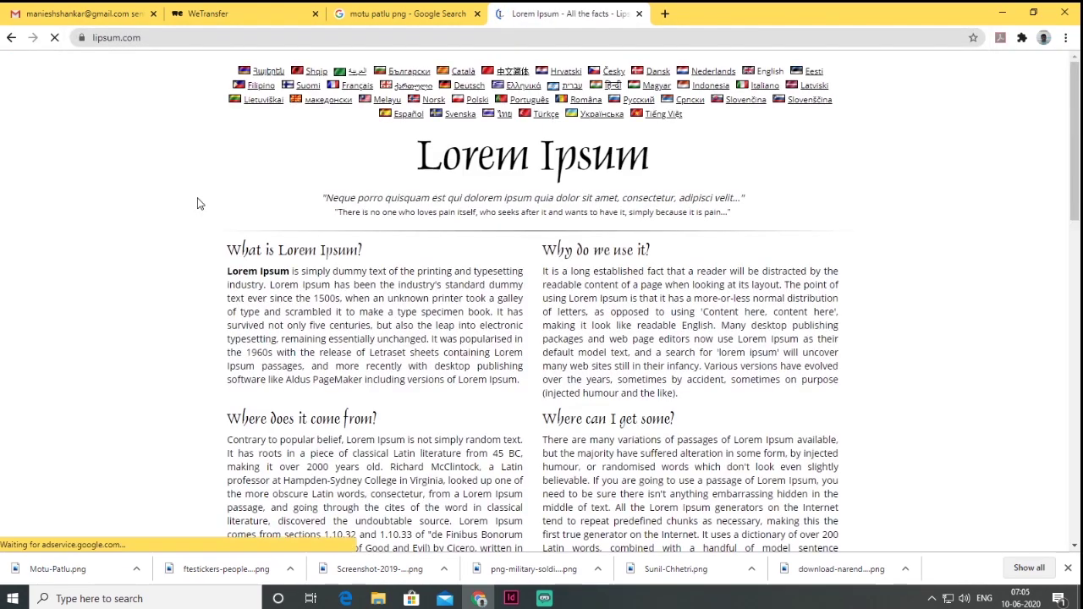
pyautogui.moveTo(230, 248); pyautogui.dragTo(365, 254)
pyautogui.hotkey('alt', 'Tab')
pyautogui.press('t')
pyautogui.moveTo(361, 172); pyautogui.dragTo(622, 296)
pyautogui.hotkey('ctrl', 'a')
# Format the Lorem Ipsum heading as white text in Roboto Thin
pyautogui.doubleClick(23, 276)
pyautogui.click(471, 169)
pyautogui.click(797, 162)
pyautogui.click(1058, 210)
pyautogui.click(1034, 224)
pyautogui.scroll(-10, 1064, 449)
pyautogui.click(1015, 269)
pyautogui.click(1034, 242)
# Turn off hyphenation for the Lorem Ipsum heading and set its font size to 23 pt
pyautogui.click(911, 257)
pyautogui.click(905, 261)
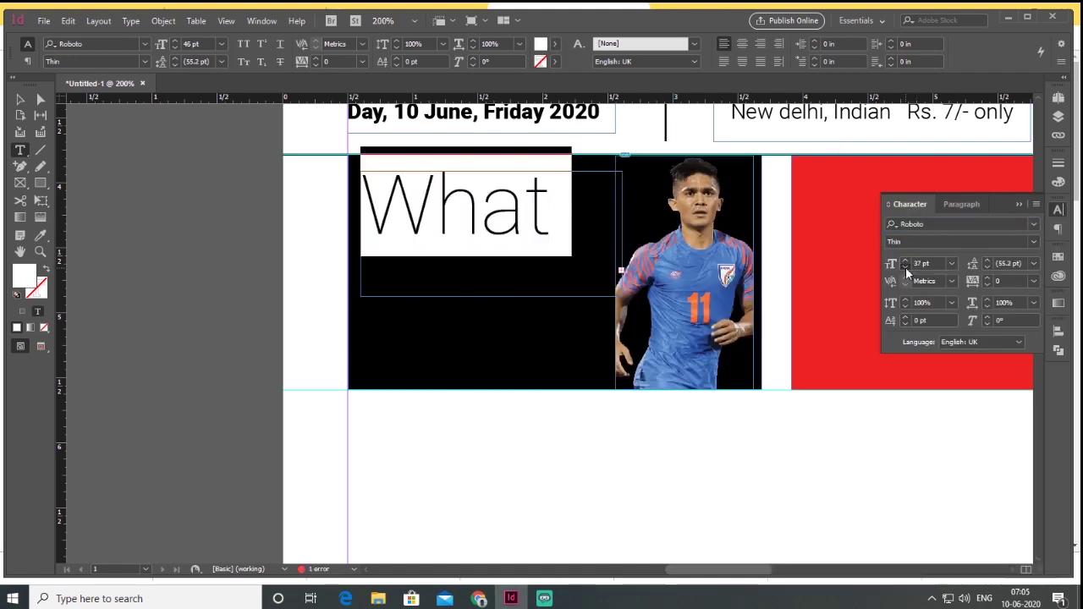
pyautogui.click(905, 268)
pyautogui.click(962, 204)
pyautogui.click(891, 380)
pyautogui.click(911, 204)
pyautogui.click(906, 268)
pyautogui.click(906, 267)
pyautogui.press('Escape')
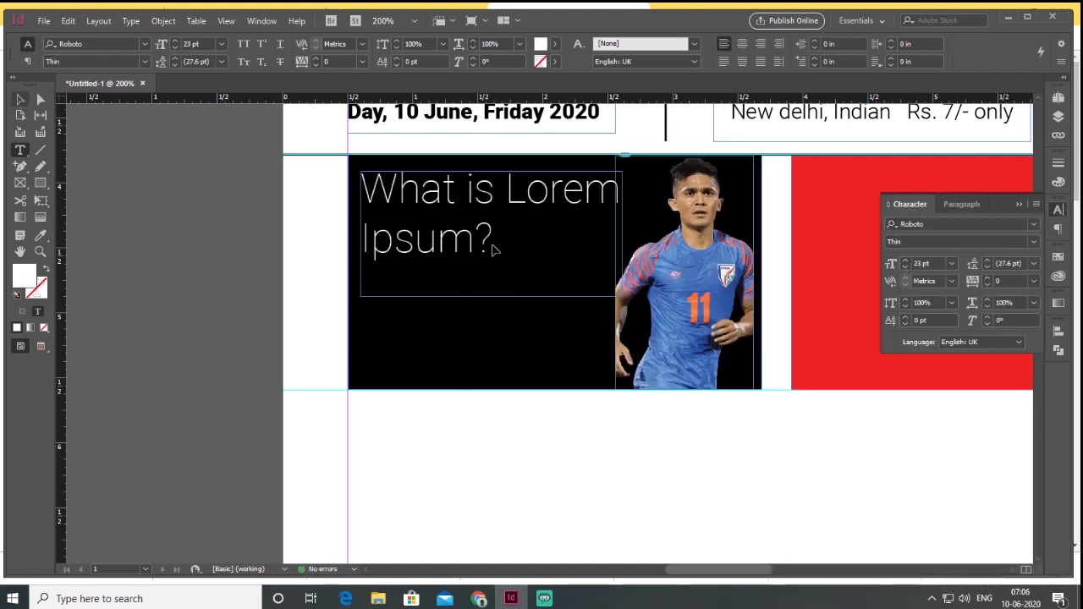
# Shorten the heading's text frame and extend the football player picture to the black rectangle's right edge
pyautogui.moveTo(491, 296); pyautogui.dragTo(491, 272)
pyautogui.moveTo(684, 272); pyautogui.dragTo(762, 272)
# Draw a text frame beneath the heading and paste the Lorem Ipsum description copied from lipsum.com into it
pyautogui.click(21, 150)
pyautogui.moveTo(361, 278)
pyautogui.mouseDown()
pyautogui.moveTo(476, 330)
pyautogui.moveTo(615, 349)
pyautogui.mouseUp()
pyautogui.click(480, 600)
pyautogui.moveTo(226, 342); pyautogui.dragTo(424, 383)
pyautogui.hotkey('ctrl', 'c')
pyautogui.click(511, 599)
pyautogui.hotkey('ctrl', 'v')
# Reduce the description text to 8 pt and change it to a sans-serif font
pyautogui.click(906, 268)
pyautogui.click(906, 267)
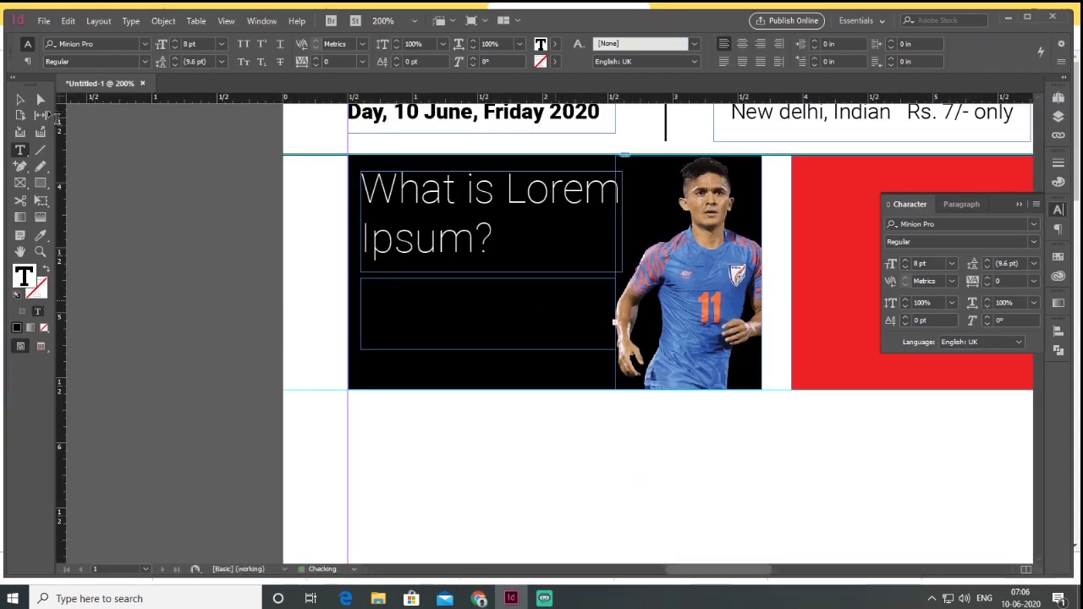
pyautogui.click(20, 99)
pyautogui.click(1034, 225)
pyautogui.scroll(10, 914, 381)
pyautogui.click(826, 373)
# Fill the description text under the heading with white
pyautogui.click(37, 311)
pyautogui.doubleClick(23, 275)
pyautogui.click(639, 192)
pyautogui.moveTo(659, 369); pyautogui.dragTo(670, 158)
pyautogui.click(776, 179)
# Adjust the description text's font size to fit its frame and move the frame down within the black rectangle
pyautogui.click(953, 264)
pyautogui.click(925, 325)
pyautogui.click(906, 267)
pyautogui.click(906, 268)
pyautogui.click(905, 267)
pyautogui.press('Down')
pyautogui.press('Down')
pyautogui.press('Down')
pyautogui.press('Down')
pyautogui.press('Down')
pyautogui.press('Down')
pyautogui.press('Down')
pyautogui.press('Down')
pyautogui.press('Down')
pyautogui.press('Down')
pyautogui.click(231, 310)
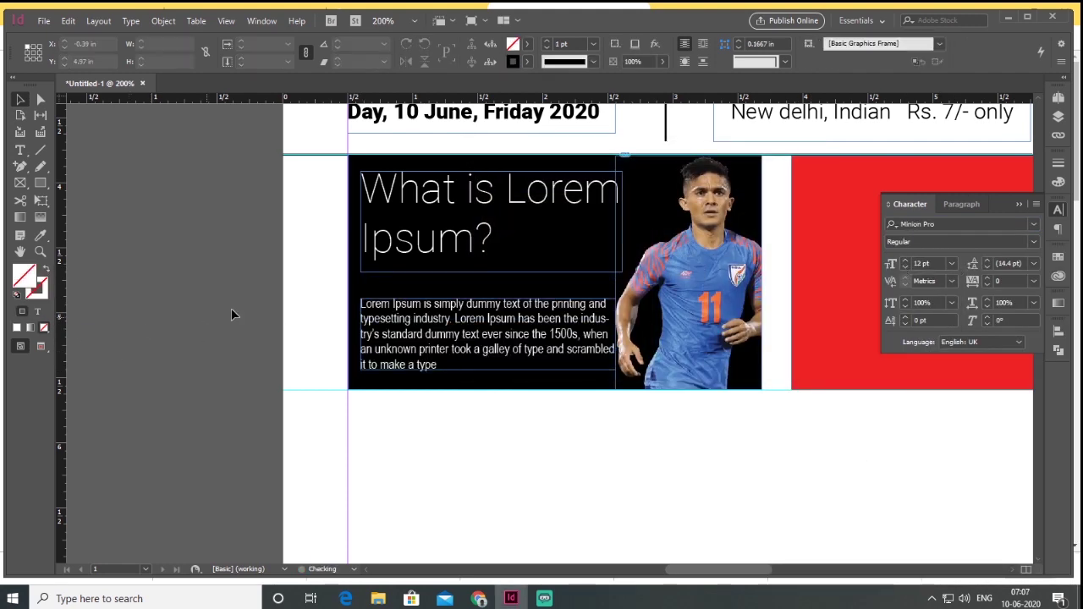
# Draw a picture frame at the red rectangle's right end and place the soldiers image in it
pyautogui.scroll(-3, 233, 313)
pyautogui.click(20, 183)
pyautogui.moveTo(570, 220); pyautogui.dragTo(638, 336)
pyautogui.hotkey('ctrl', 'd')
pyautogui.doubleClick(574, 127)
pyautogui.rightClick(603, 269)
pyautogui.press('Escape')
# Add the headline text "FIGHT WITH CHINA" on the red rectangle
pyautogui.press('t')
pyautogui.click(562, 265)
pyautogui.write('FIGHT WITH CHINA')
# Enlarge the "FIGHT WITH CHINA" headline to 30 pt
pyautogui.moveTo(538, 229); pyautogui.dragTo(432, 228)
pyautogui.hotkey('ctrl', 'shift', '.')
pyautogui.hotkey('ctrl', 'shift', '.')
pyautogui.hotkey('ctrl', 'shift', '.')
pyautogui.hotkey('ctrl', 'shift', '.')
pyautogui.hotkey('ctrl', 'shift', '.')
pyautogui.hotkey('ctrl', 'shift', '.')
pyautogui.hotkey('ctrl', 'shift', '.')
pyautogui.hotkey('ctrl', 'shift', '.')
pyautogui.hotkey('ctrl', 'shift', '.')
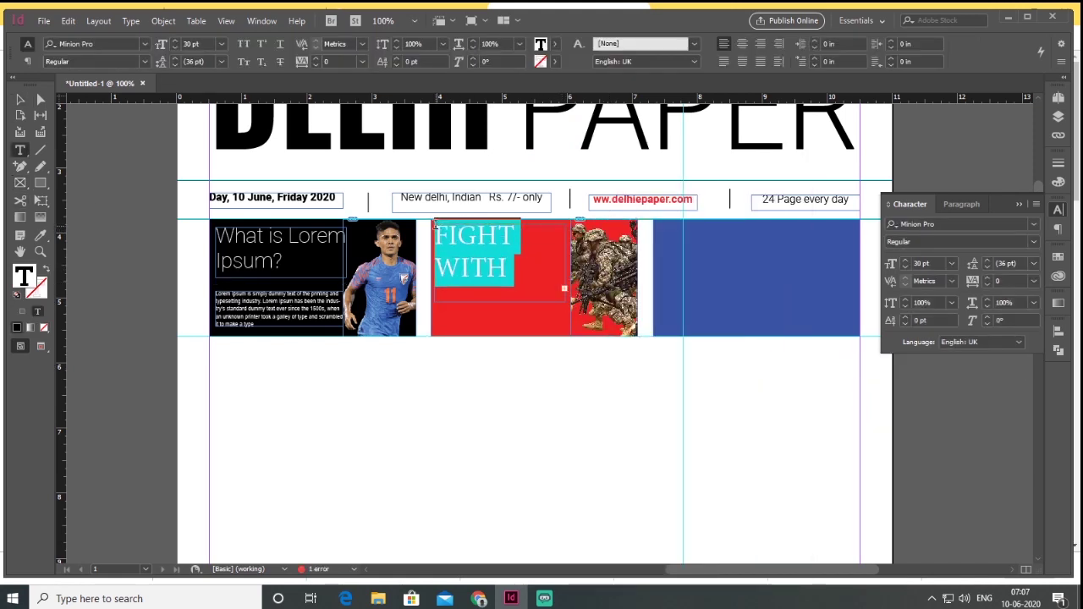
# Lengthen the "FIGHT WITH CHINA" frame to about 1.44 in and set its font to Roboto Bold
pyautogui.press('Escape')
pyautogui.moveTo(498, 302); pyautogui.dragTo(499, 318)
pyautogui.click(1034, 224)
pyautogui.scroll(15, 833, 377)
pyautogui.click(805, 275)
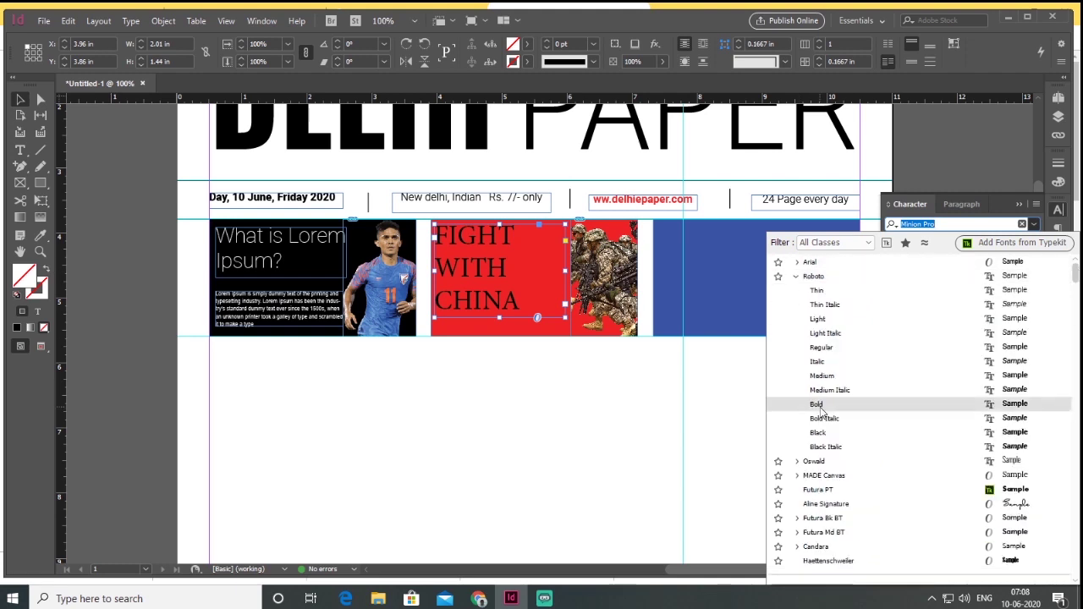
pyautogui.click(821, 404)
# Widen the "FIGHT WITH CHINA" frame to about 2.08 in and turn off its hyphenation
pyautogui.click(948, 206)
pyautogui.moveTo(566, 271)
pyautogui.mouseDown()
pyautogui.moveTo(598, 271)
pyautogui.moveTo(570, 271)
pyautogui.mouseUp()
pyautogui.click(911, 205)
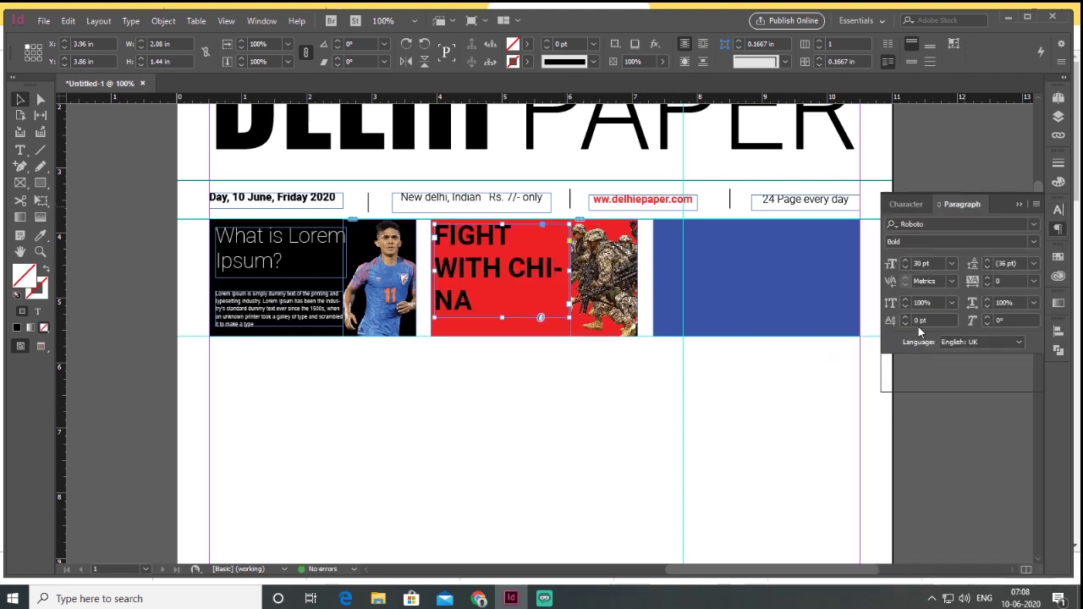
pyautogui.click(963, 205)
pyautogui.click(891, 380)
# Change the "FIGHT WITH CHINA" headline to the Thin weight at 43 pt with 33 pt leading
pyautogui.click(910, 204)
pyautogui.click(1034, 241)
pyautogui.click(933, 256)
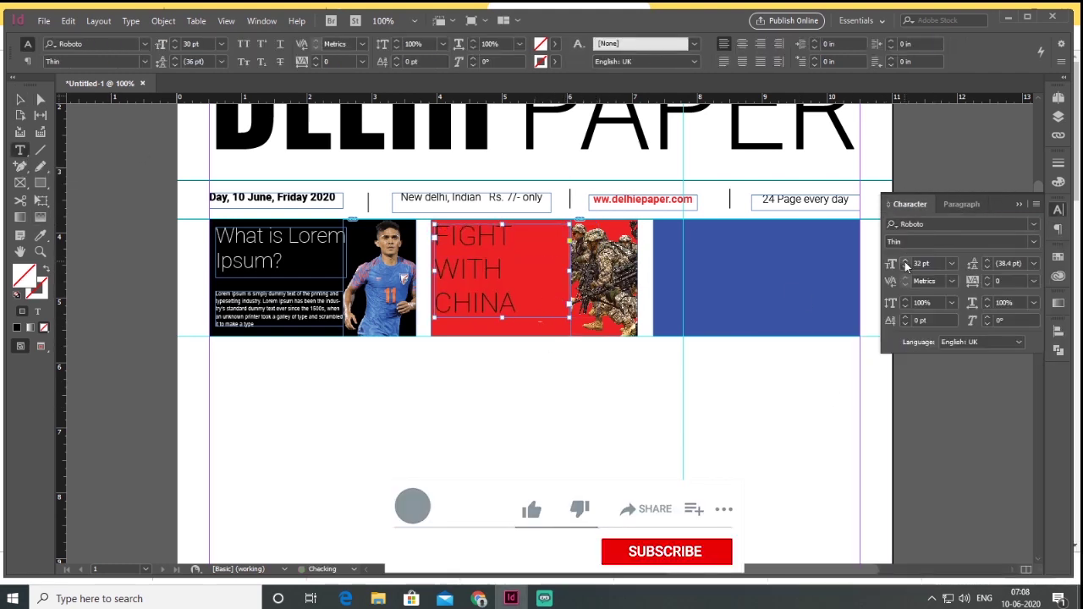
pyautogui.click(906, 261)
pyautogui.click(905, 260)
pyautogui.click(988, 261)
pyautogui.click(988, 261)
# Fill the "FIGHT WITH CHINA" headline text with white
pyautogui.click(38, 311)
pyautogui.doubleClick(24, 276)
pyautogui.click(467, 172)
pyautogui.click(800, 169)
# Add a small text frame below the red rectangle's headline and paste "Neque porro" copied from lipsum.com into it
pyautogui.moveTo(6, 99); pyautogui.dragTo(8, 99)
pyautogui.hotkey('ctrl', '0')
pyautogui.scroll(4, 584, 229)
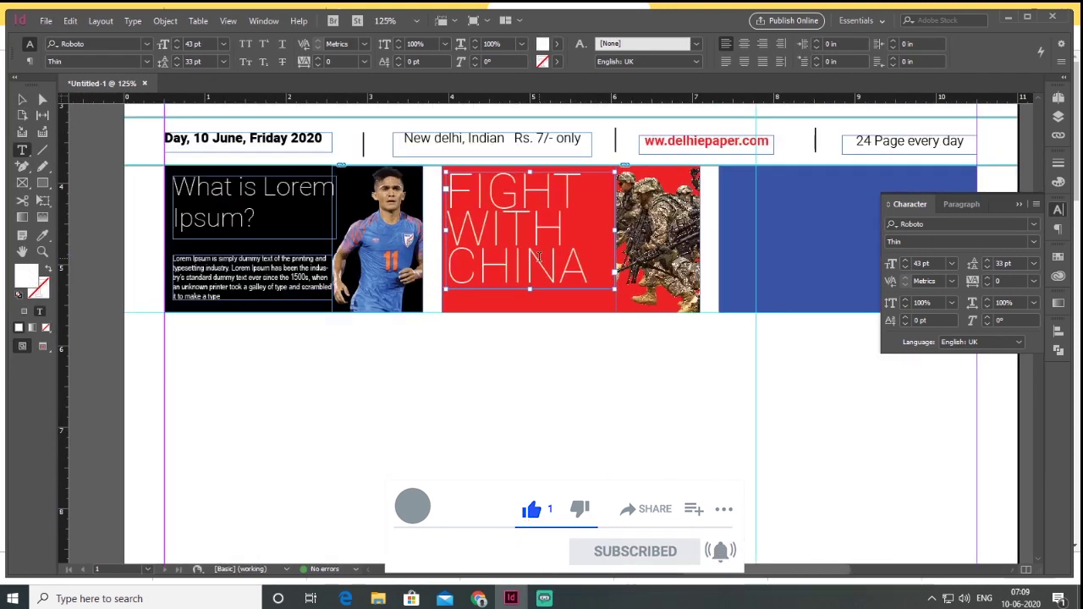
pyautogui.click(22, 100)
pyautogui.moveTo(535, 324); pyautogui.dragTo(462, 322)
pyautogui.click(462, 322)
pyautogui.click(479, 599)
pyautogui.moveTo(325, 269); pyautogui.dragTo(462, 267)
pyautogui.hotkey('ctrl', 'c')
pyautogui.click(512, 598)
pyautogui.hotkey('ctrl', 'v')
# Set the "Neque porro" line under the red headline in Roboto Bold, reduce its size and widen its frame
pyautogui.click(1035, 223)
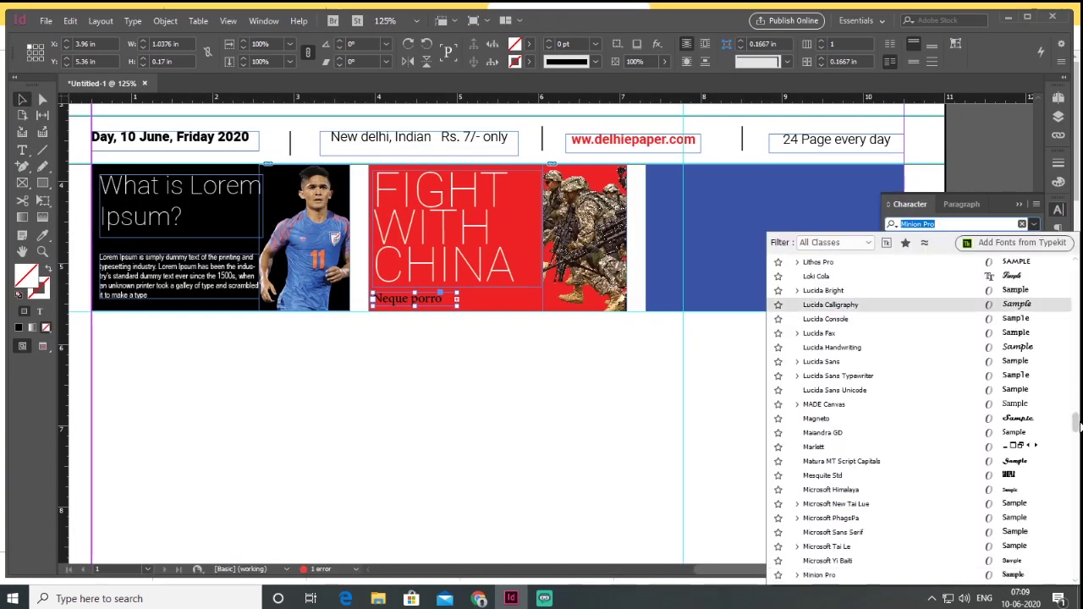
pyautogui.click(817, 390)
pyautogui.doubleClick(906, 268)
pyautogui.doubleClick(906, 267)
pyautogui.moveTo(457, 305); pyautogui.dragTo(504, 307)
# Fill the "Neque porro quisquam est qui" text with white
pyautogui.click(40, 311)
pyautogui.doubleClick(26, 276)
pyautogui.click(789, 181)
# Draw a square about 0.34 in wide over the lower right corner of the soldiers picture and fill it white
pyautogui.click(43, 183)
pyautogui.moveTo(596, 272); pyautogui.dragTo(623, 301)
pyautogui.click(19, 328)
# Add a text frame inside the white square and enter "p09"
pyautogui.click(22, 149)
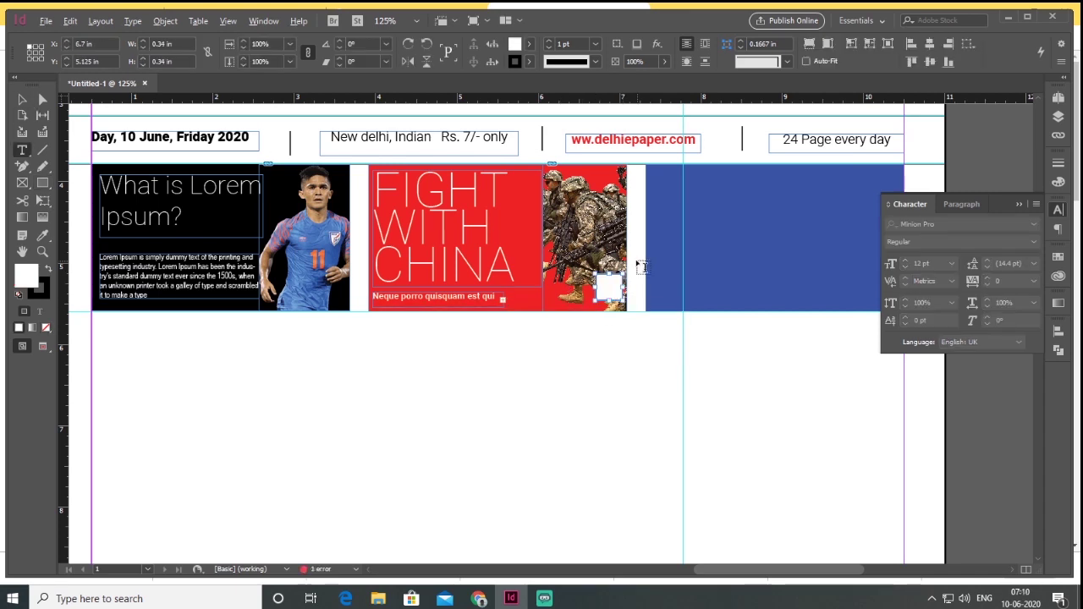
pyautogui.scroll(8, 626, 271)
pyautogui.scroll(-3, 550, 281)
pyautogui.moveTo(228, 205); pyautogui.dragTo(513, 491)
pyautogui.write('09')
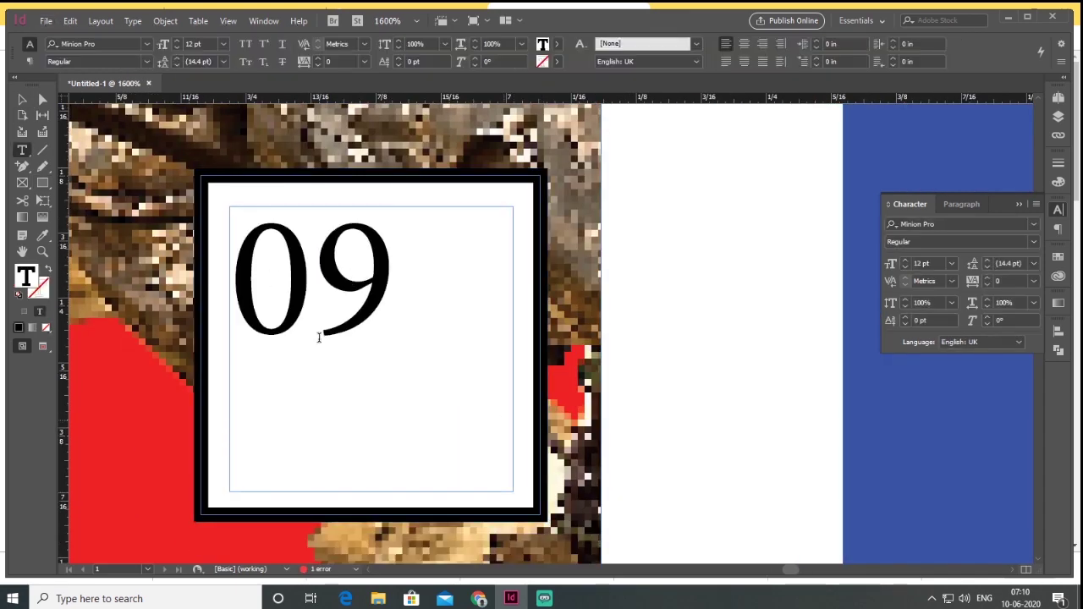
pyautogui.press('Home')
pyautogui.write('p')
pyautogui.press('Escape')
# Set "p09" in Roboto Black at 10 pt, then shorten its frame and move it to the middle of the square
pyautogui.click(1034, 224)
pyautogui.scroll(10, 1064, 254)
pyautogui.click(798, 261)
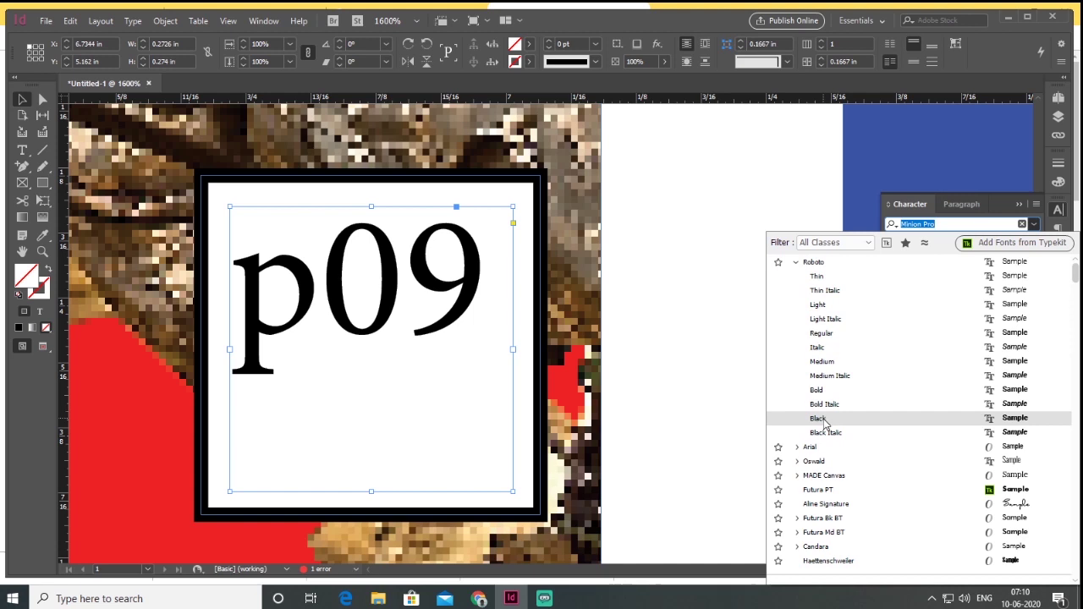
pyautogui.click(824, 419)
pyautogui.tripleClick(905, 268)
pyautogui.click(906, 260)
pyautogui.moveTo(371, 492); pyautogui.dragTo(360, 353)
pyautogui.moveTo(360, 280); pyautogui.dragTo(360, 359)
# Remove the black stroke from the white page-number square
pyautogui.click(273, 481)
pyautogui.click(45, 328)
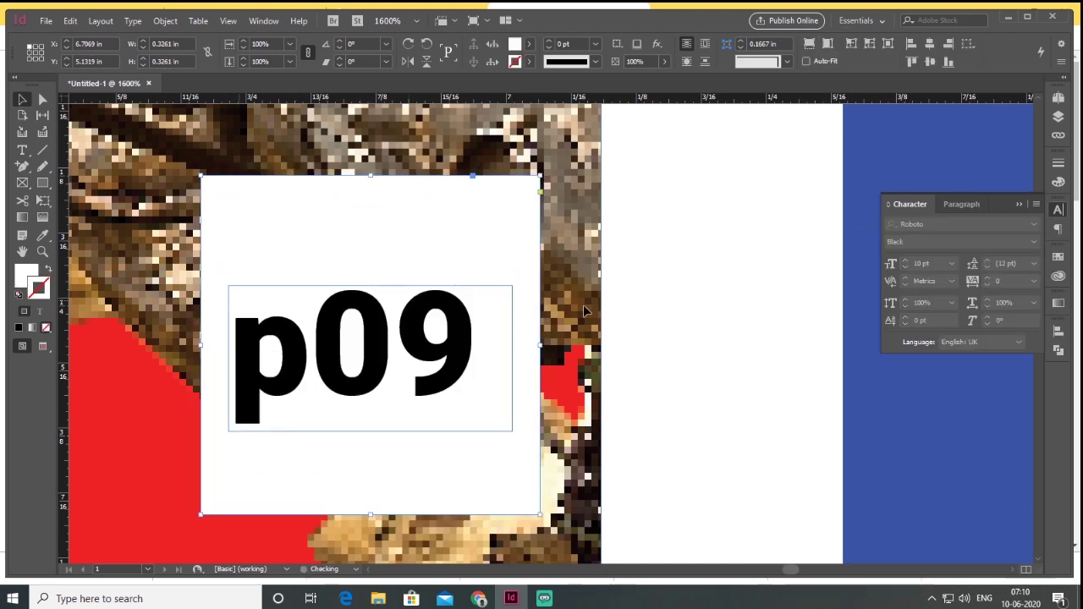
pyautogui.scroll(-8, 611, 366)
# Copy the white "p09" tag onto the footballer picture and change its text to "p11"
pyautogui.click(601, 405)
pyautogui.click(598, 366)
pyautogui.keyDown('shift'); pyautogui.click(598, 374); pyautogui.keyUp('shift')
pyautogui.moveTo(597, 370)
pyautogui.mouseDown()
pyautogui.moveTo(362, 370)
pyautogui.moveTo(381, 365)
pyautogui.mouseUp()
pyautogui.click(22, 150)
pyautogui.write('11')
pyautogui.press('Escape')
# Draw a picture frame over the right part of the blue rectangle and place the gas mask figure in it
pyautogui.moveTo(566, 438); pyautogui.dragTo(417, 415)
pyautogui.click(22, 183)
pyautogui.moveTo(617, 244); pyautogui.dragTo(687, 362)
pyautogui.click(44, 22)
pyautogui.click(76, 215)
pyautogui.doubleClick(523, 271)
# Enlarge the gas mask picture's frame above the blue rectangle, refit the picture to it and shift the image slightly right
pyautogui.click(22, 99)
pyautogui.rightClick(664, 314)
pyautogui.moveTo(680, 365)
pyautogui.click(923, 361)
pyautogui.moveTo(618, 234); pyautogui.dragTo(594, 218)
pyautogui.rightClick(640, 313)
pyautogui.click(923, 362)
pyautogui.moveTo(641, 290); pyautogui.dragTo(650, 290)
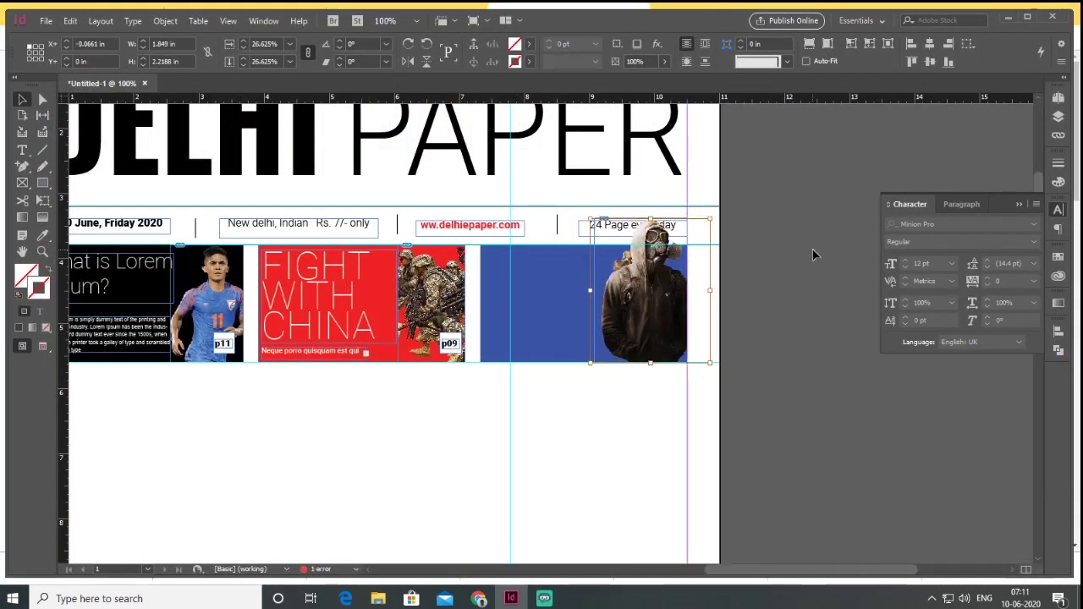
pyautogui.click(815, 252)
# Copy the "What is Lorem Ipsum?" headline and the "Neque porro" line into the blue rectangle
pyautogui.keyDown('alt'); pyautogui.moveTo(119, 273); pyautogui.dragTo(567, 269); pyautogui.keyUp('alt')
pyautogui.keyDown('alt'); pyautogui.moveTo(302, 354); pyautogui.dragTo(532, 310); pyautogui.keyUp('alt')
pyautogui.moveTo(544, 314); pyautogui.dragTo(546, 327)
# Copy the "p09" tag to the lower right corner of the blue rectangle and bring it in front of the picture
pyautogui.click(451, 343)
pyautogui.scroll(3, 451, 348)
pyautogui.keyDown('shift'); pyautogui.click(464, 321); pyautogui.keyUp('shift')
pyautogui.keyDown('alt'); pyautogui.moveTo(465, 320); pyautogui.dragTo(869, 319); pyautogui.keyUp('alt')
pyautogui.moveTo(856, 337); pyautogui.dragTo(598, 346)
pyautogui.rightClick(558, 347)
pyautogui.moveTo(610, 319)
pyautogui.click(795, 319)
pyautogui.click(508, 457)
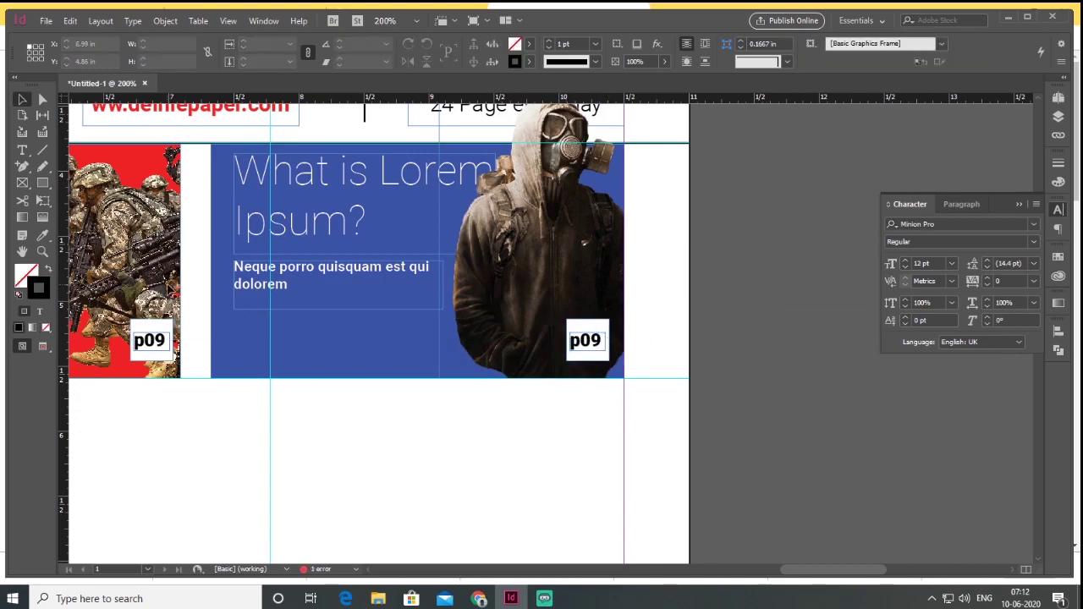
# Copy "Where does it come from?" from the lipsum page in the browser and replace the blue rectangle's headline with it
pyautogui.click(480, 598)
pyautogui.moveTo(227, 490); pyautogui.dragTo(401, 495)
pyautogui.hotkey('ctrl', 'c')
pyautogui.hotkey('alt', 'Tab')
pyautogui.doubleClick(362, 181)
pyautogui.hotkey('ctrl', 'a')
pyautogui.hotkey('ctrl', 'v')
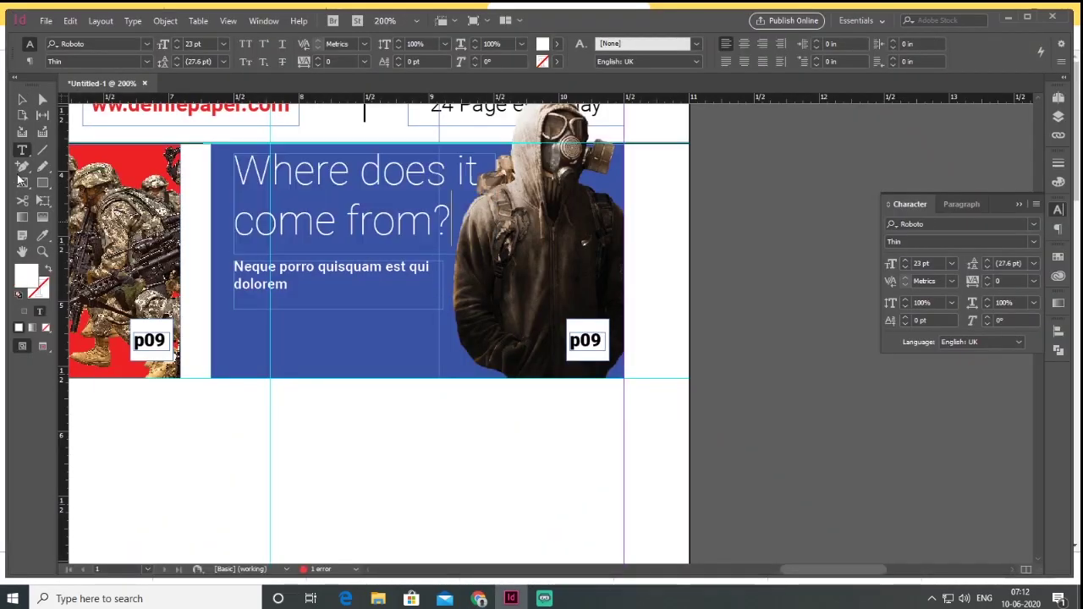
pyautogui.press('Escape')
pyautogui.click(792, 364)
# Arrange the YouTube, Instagram and Facebook icons in a row about 1.41 in wide at the page's upper right margin corner
pyautogui.scroll(-3, 792, 364)
pyautogui.hotkey('ctrl', '-')
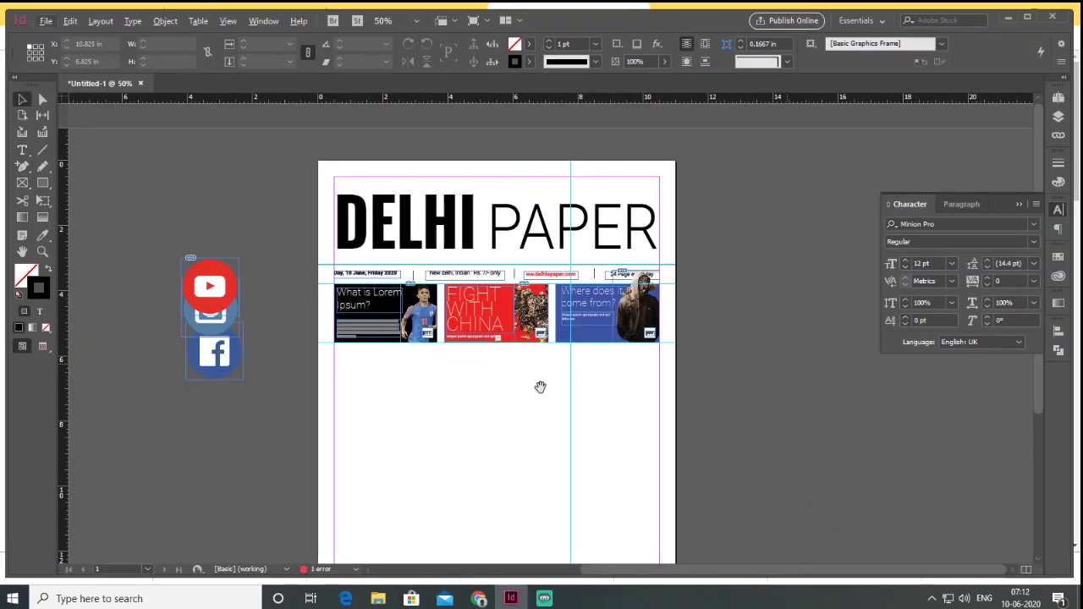
pyautogui.moveTo(540, 386); pyautogui.dragTo(556, 368)
pyautogui.moveTo(233, 282); pyautogui.dragTo(154, 239)
pyautogui.moveTo(235, 282); pyautogui.dragTo(222, 243)
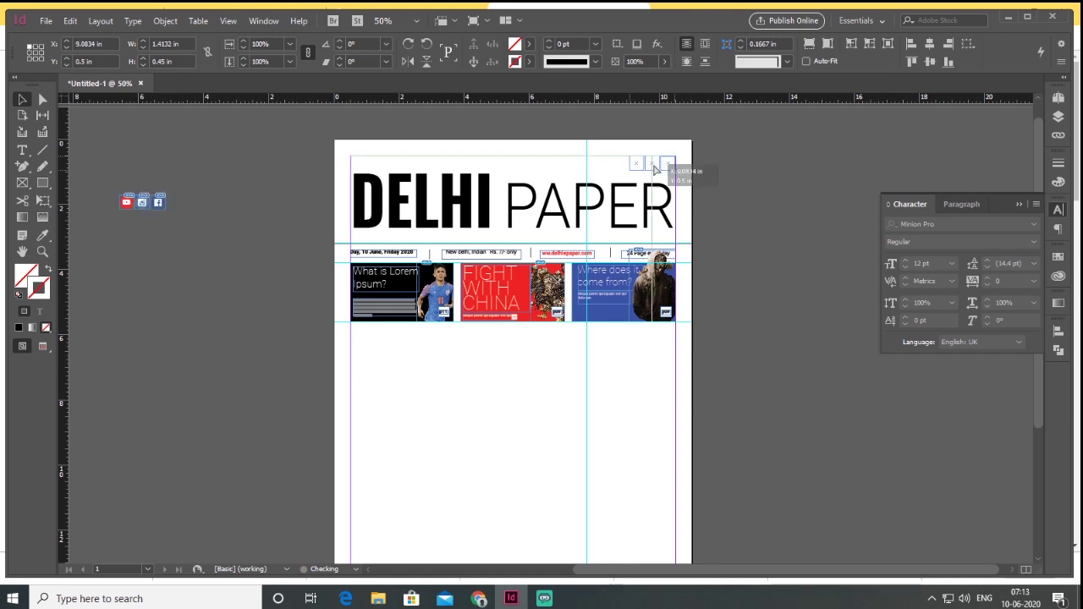
pyautogui.moveTo(689, 170); pyautogui.dragTo(682, 166)
pyautogui.click(774, 181)
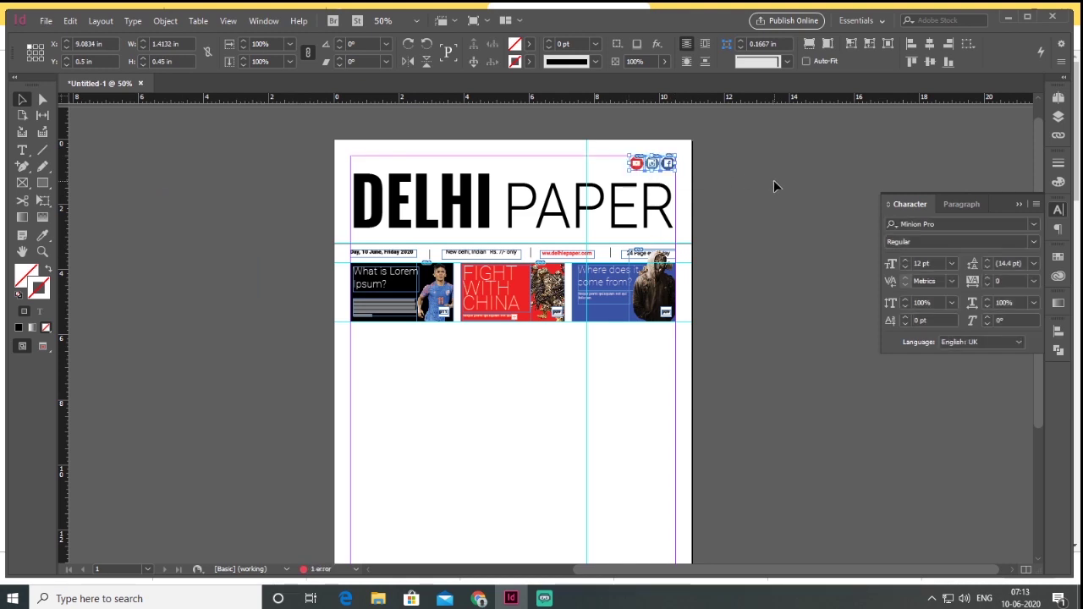
# Draw a bar about 7.27 x 0.29 in below the teaser boxes, from the left margin to the vertical guide, and fill it red
pyautogui.moveTo(770, 359); pyautogui.dragTo(804, 253)
pyautogui.press('m')
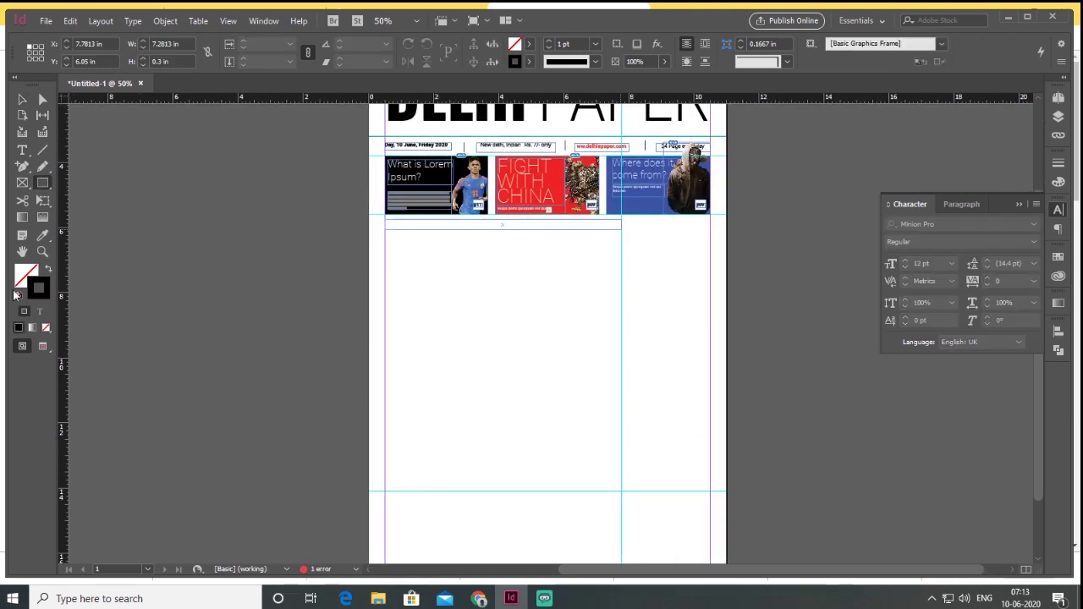
pyautogui.moveTo(622, 221); pyautogui.dragTo(385, 229)
pyautogui.click(48, 270)
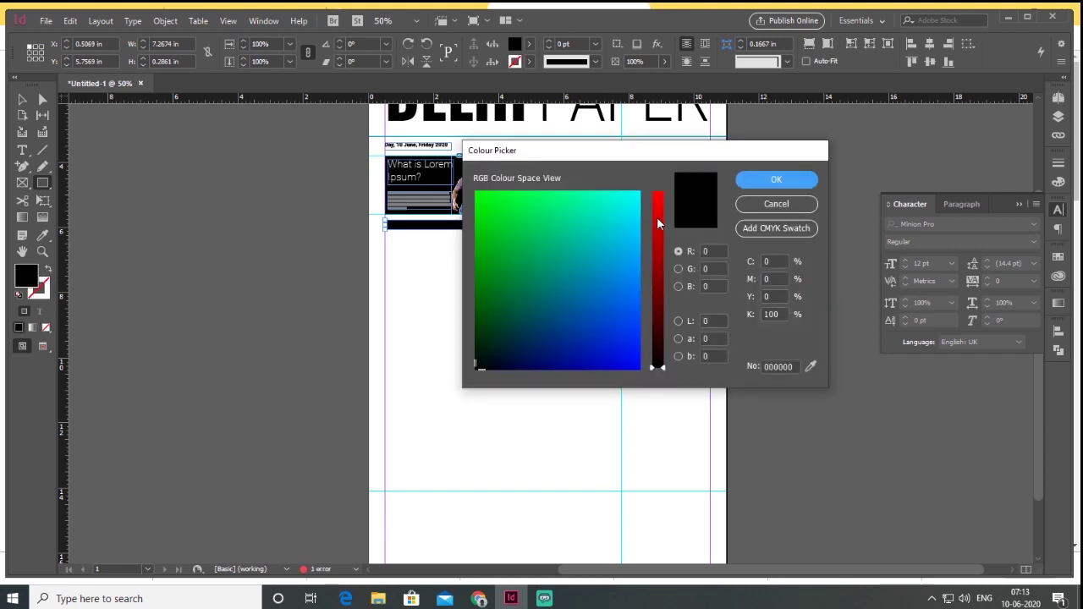
pyautogui.click(657, 193)
pyautogui.click(740, 182)
pyautogui.click(21, 100)
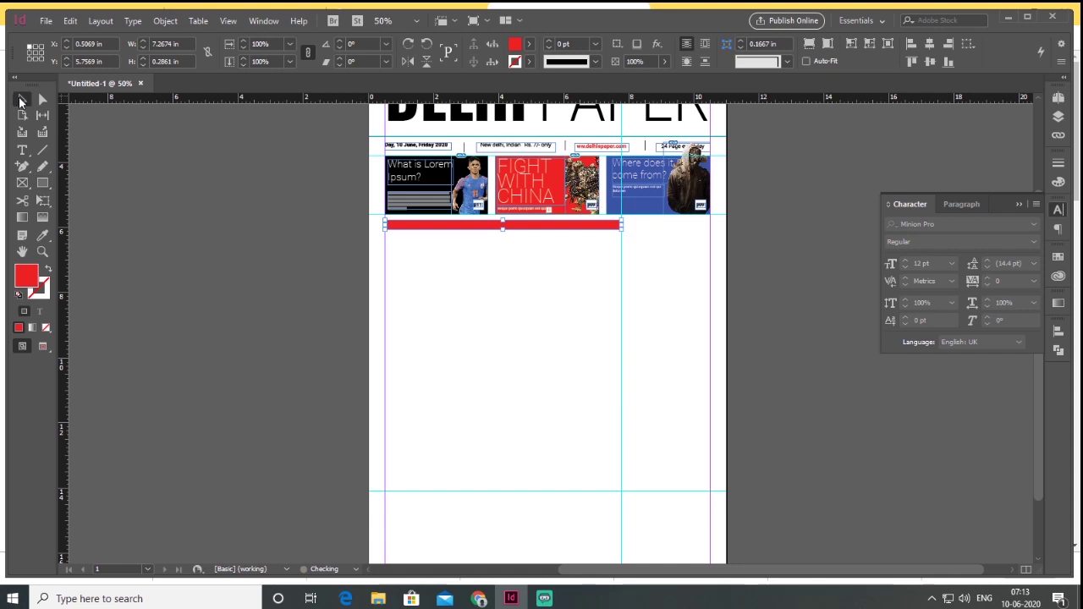
pyautogui.click(131, 201)
# Draw a black-filled rectangle about 7.27 x 2.69 in below the red bar, matching its width
pyautogui.press('m')
pyautogui.moveTo(386, 241); pyautogui.dragTo(621, 328)
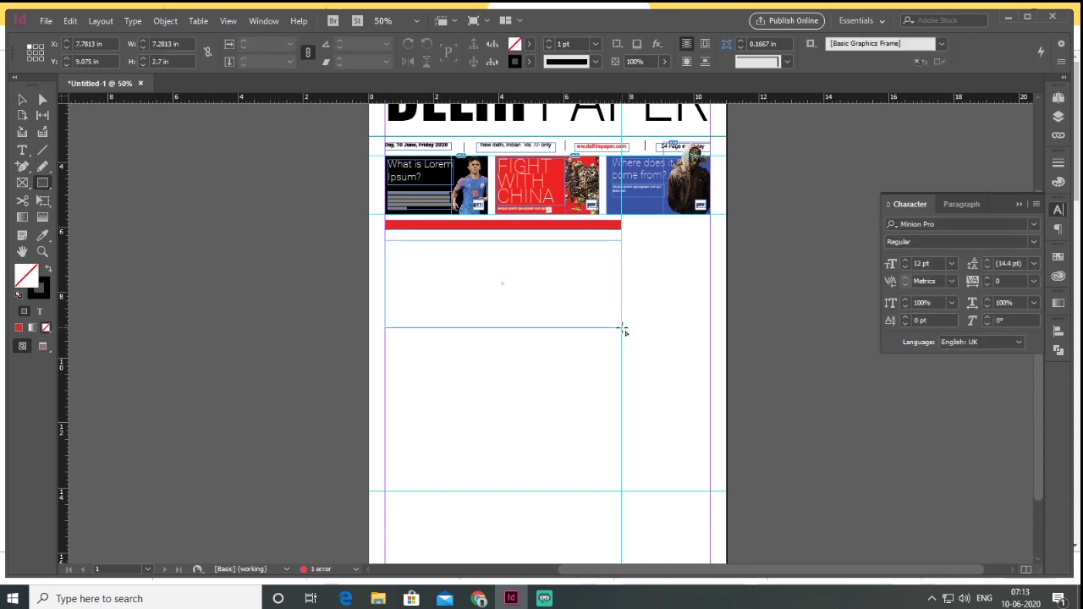
pyautogui.click(48, 269)
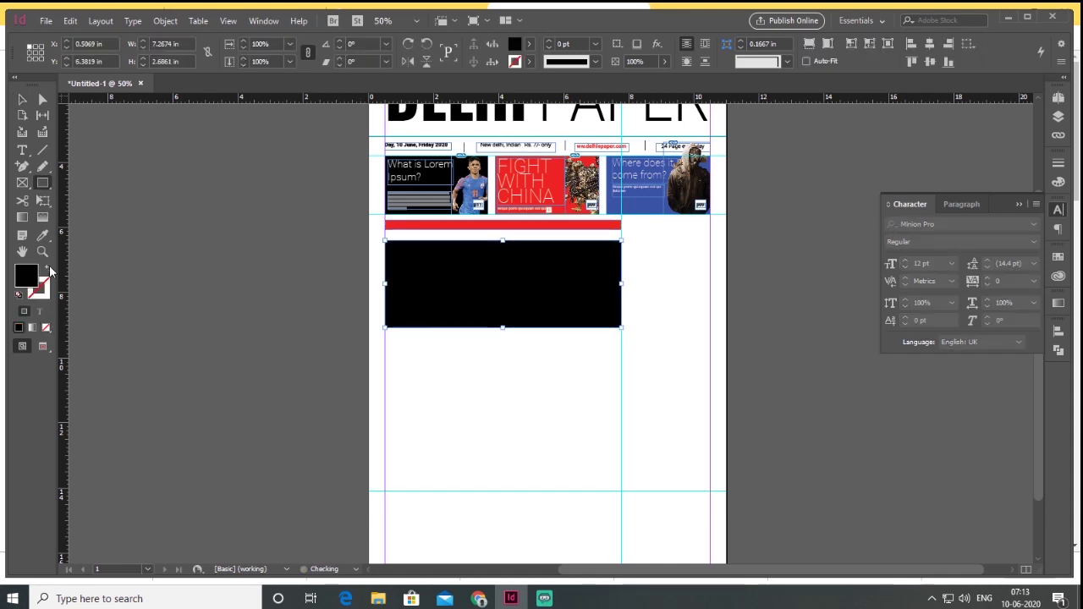
pyautogui.click(22, 101)
pyautogui.click(197, 269)
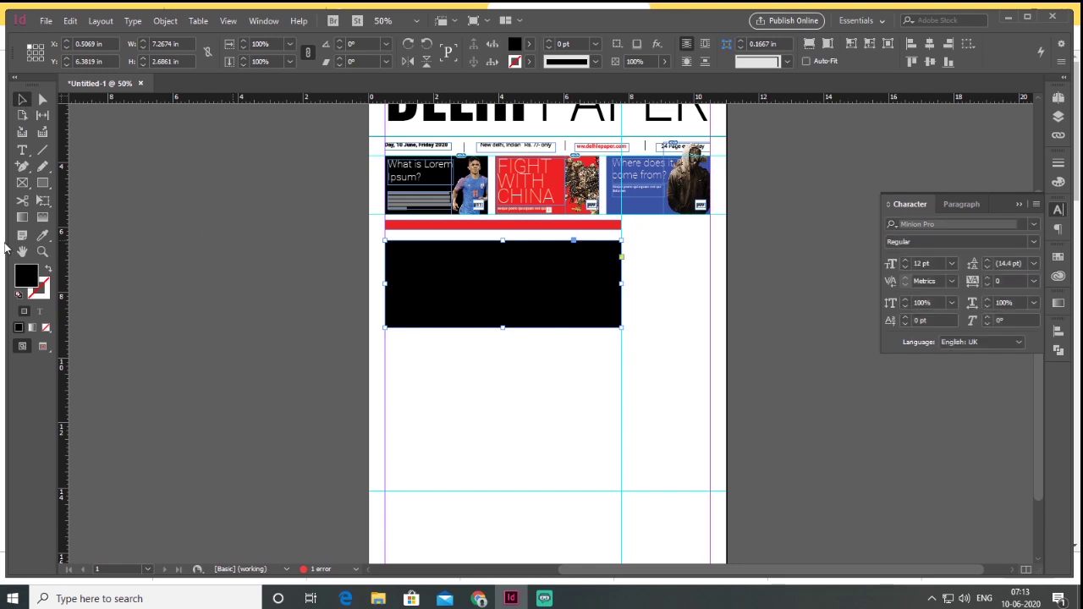
# Draw a picture frame about 4.46 x 7.89 in over the black rectangle's right part down to the guide and place the portrait in it
pyautogui.press('f')
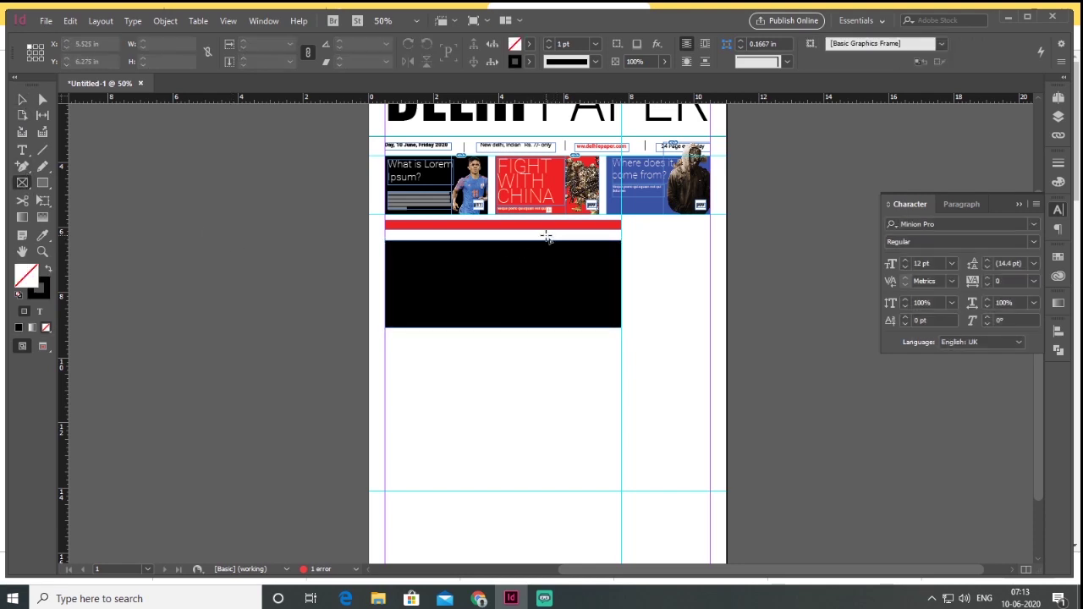
pyautogui.moveTo(516, 234); pyautogui.dragTo(621, 491)
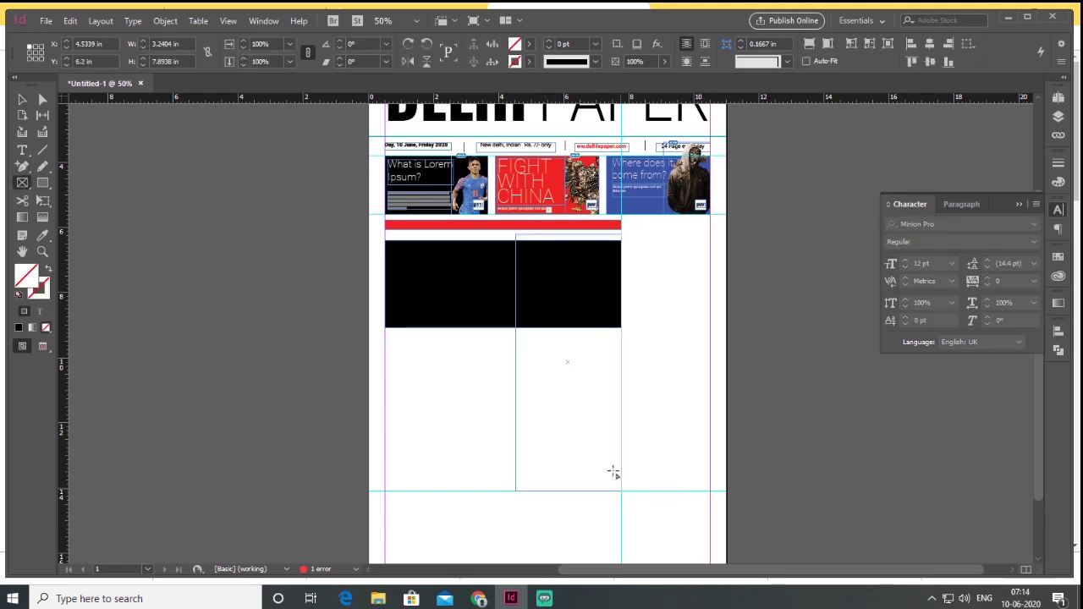
pyautogui.click(23, 100)
pyautogui.moveTo(516, 363); pyautogui.dragTo(477, 363)
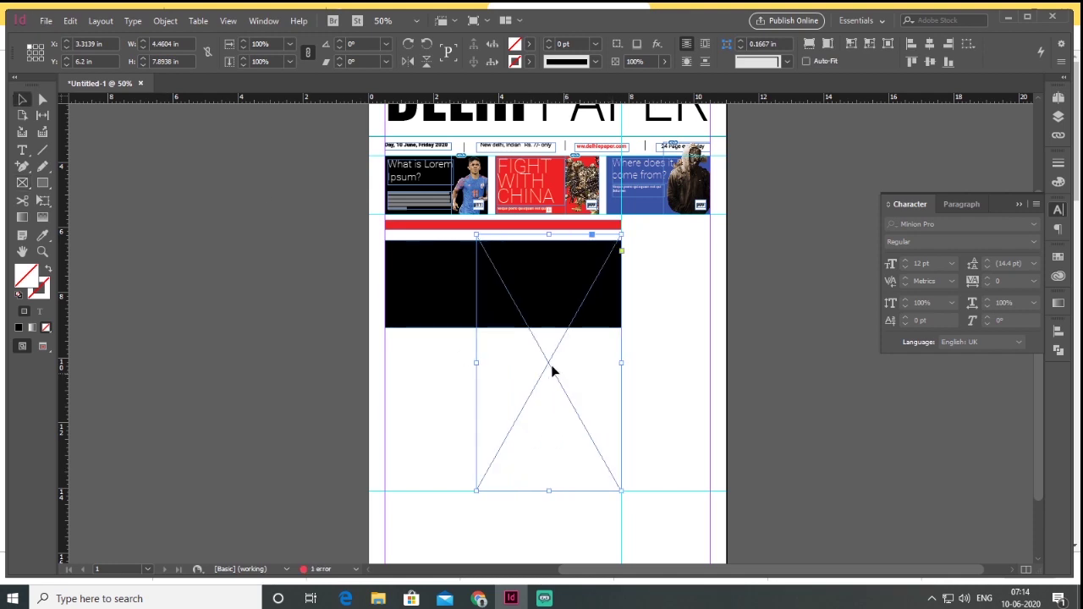
pyautogui.click(45, 22)
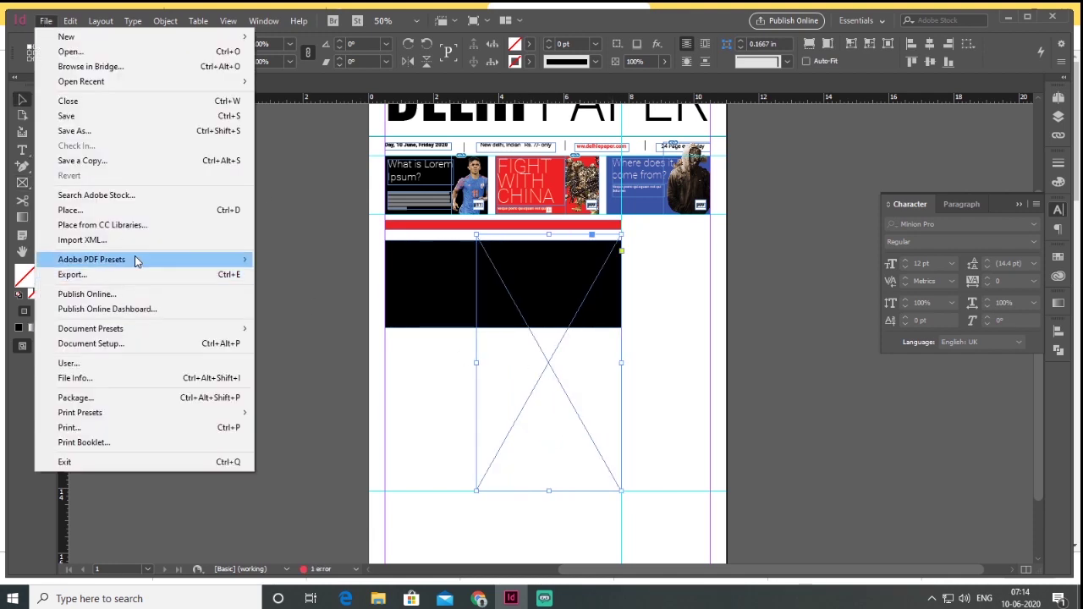
pyautogui.click(133, 211)
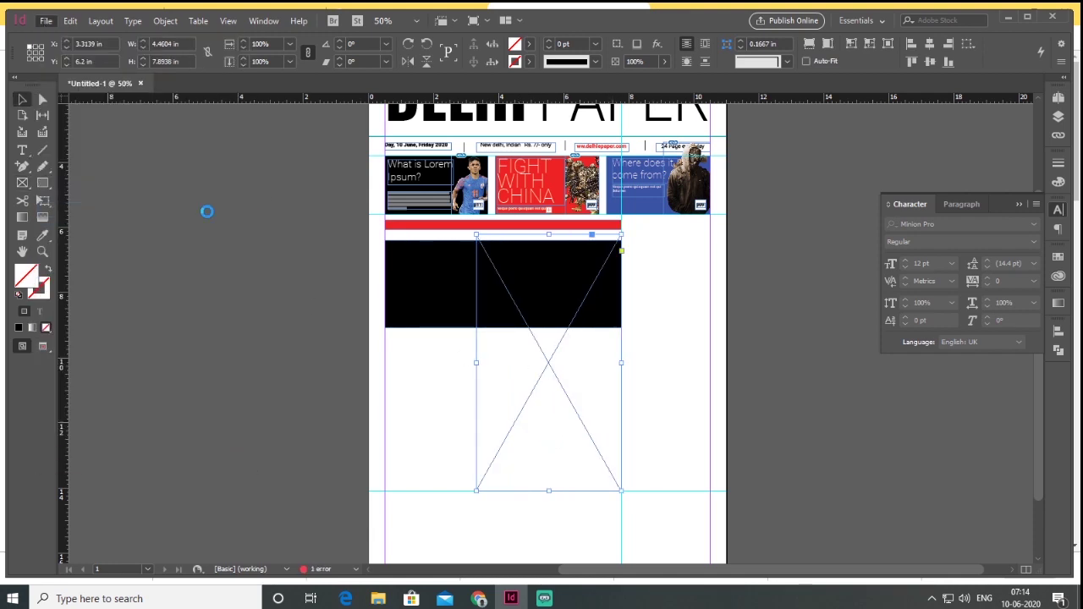
pyautogui.click(801, 394)
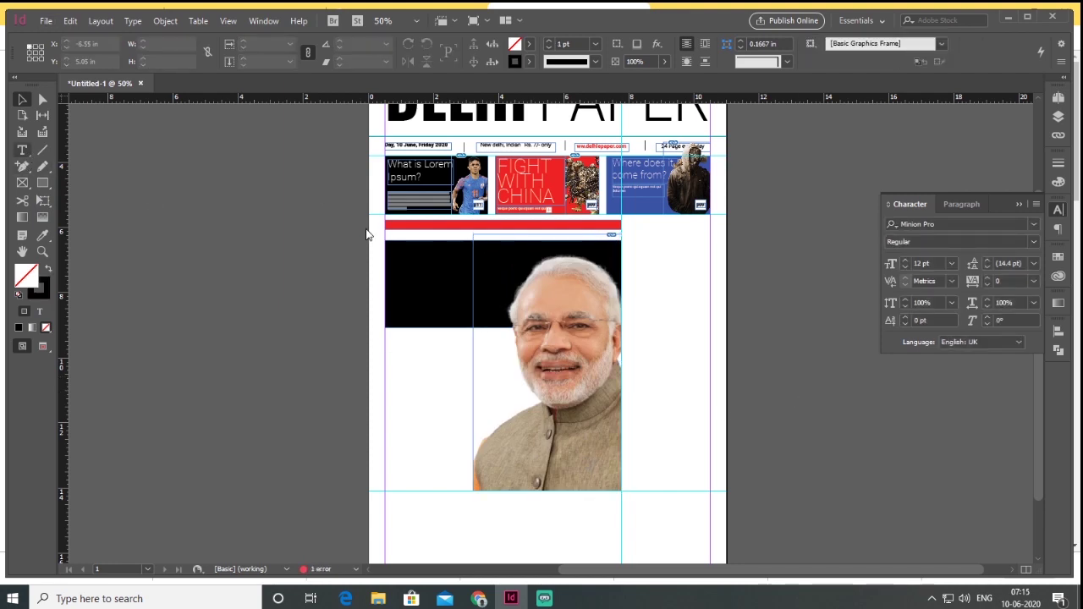
# Add a text frame over the black rectangle with the headline "The standard Lorem Ipsum passage, used since the 1500s" at 40 pt
pyautogui.press('t')
pyautogui.moveTo(388, 244); pyautogui.dragTo(516, 324)
pyautogui.press('Escape')
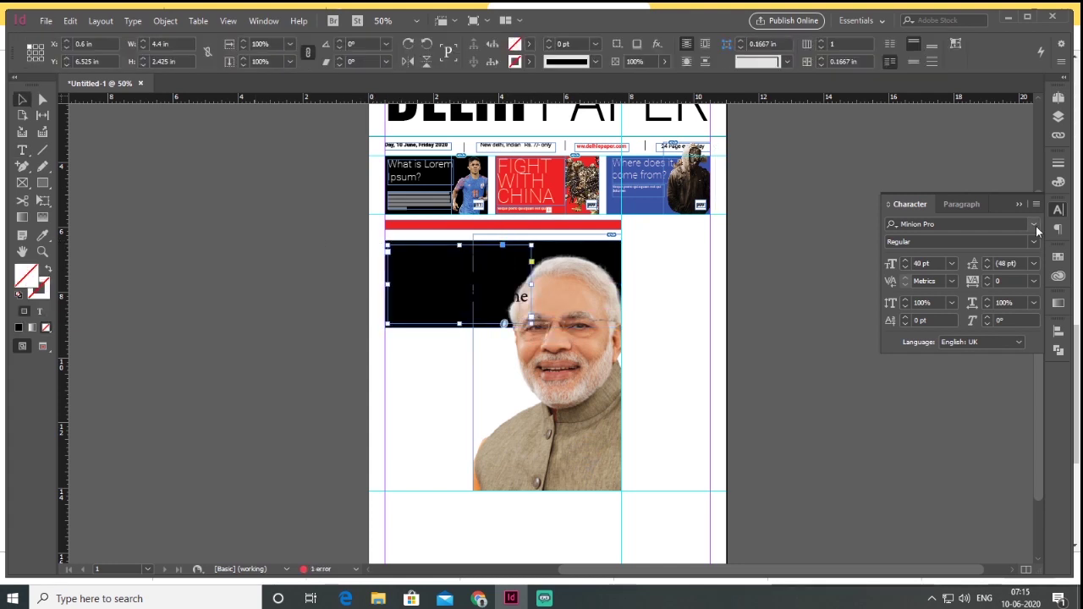
# Set the main story headline in Roboto Black and fill its text with white
pyautogui.click(1036, 226)
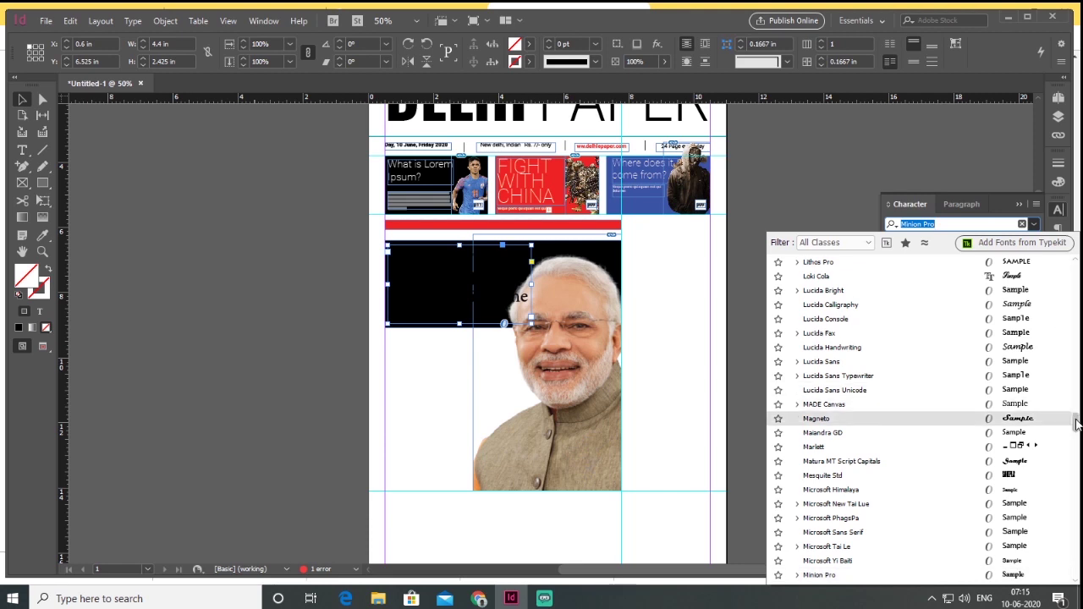
pyautogui.scroll(1, 1073, 268)
pyautogui.moveTo(1076, 420); pyautogui.dragTo(1073, 269)
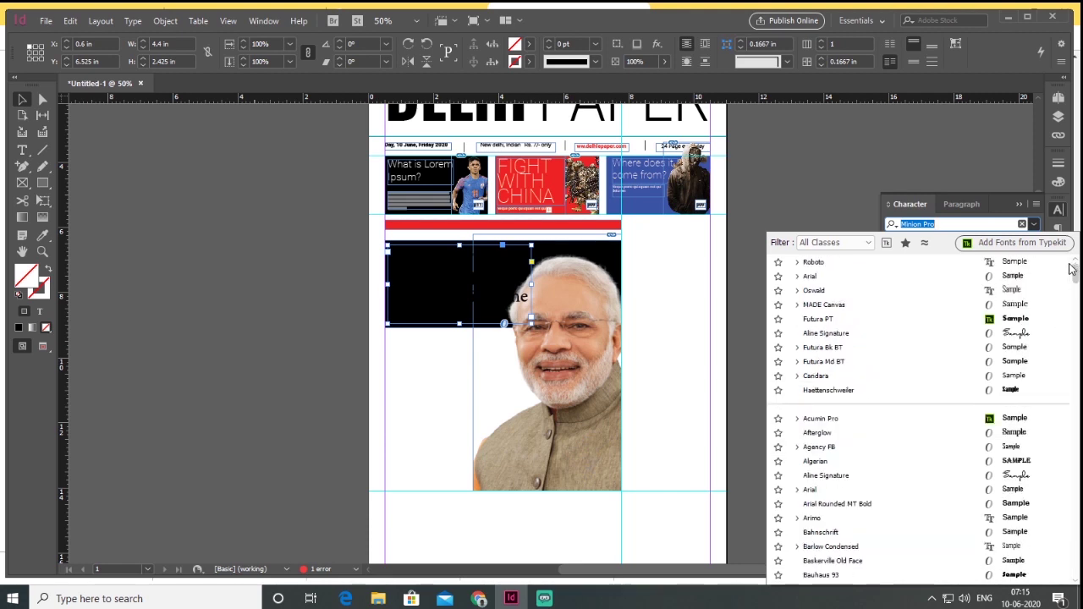
pyautogui.click(798, 263)
pyautogui.click(41, 312)
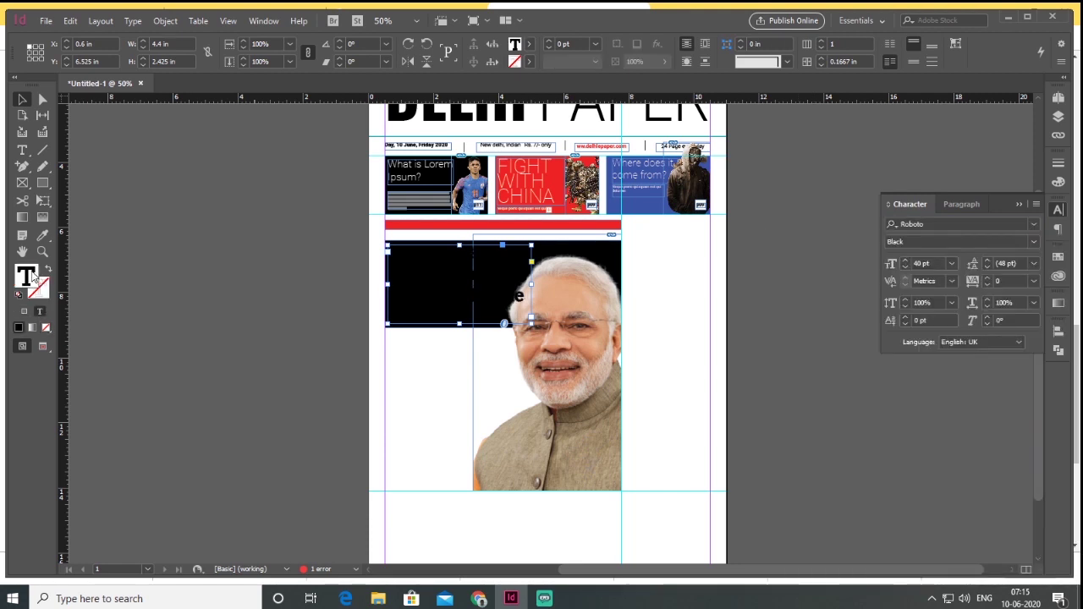
pyautogui.moveTo(628, 257); pyautogui.dragTo(659, 163)
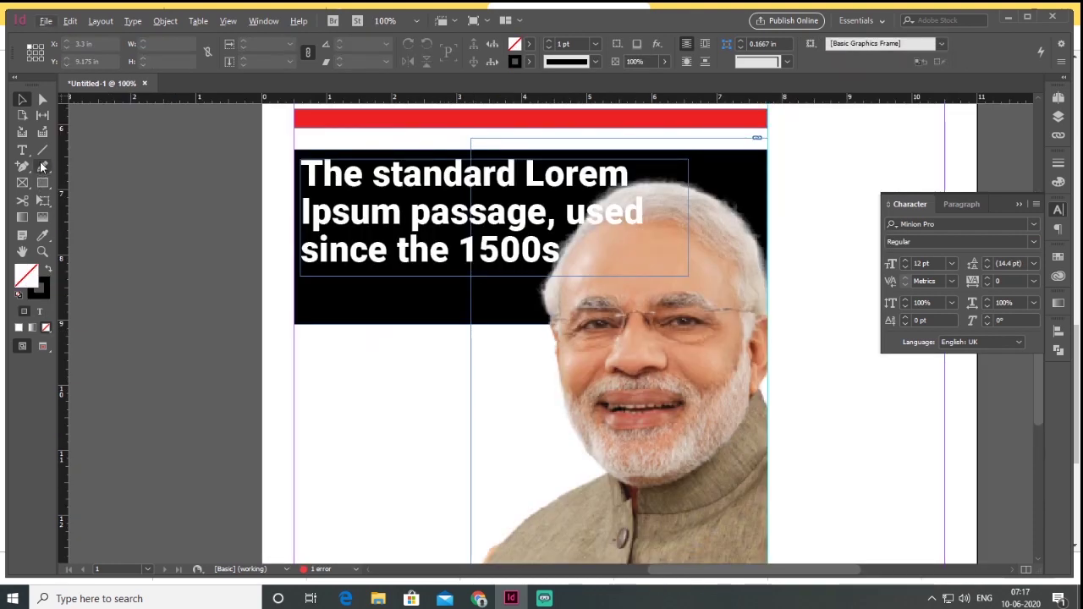
# Add a text frame about 3.74 x 0.64 in under the main headline for the "Sed ut perspiciatis" passage, in Arial Narrow
pyautogui.press('t')
pyautogui.moveTo(300, 277); pyautogui.dragTo(544, 318)
pyautogui.press('Escape')
pyautogui.click(1034, 225)
pyautogui.moveTo(1076, 425); pyautogui.dragTo(1076, 264)
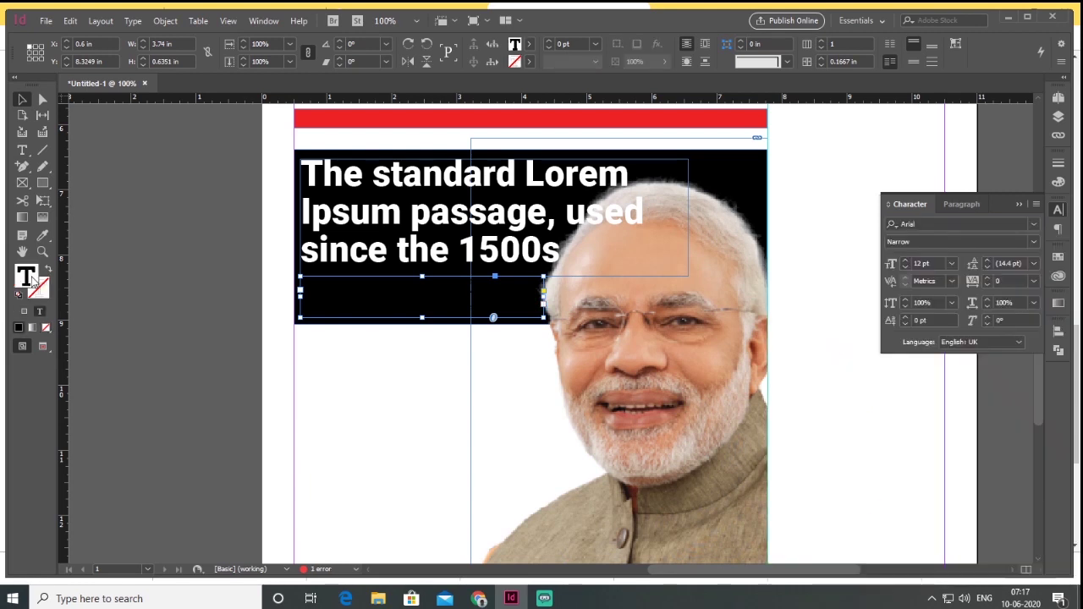
# Fill the passage text under the main headline with white
pyautogui.doubleClick(27, 276)
pyautogui.click(660, 193)
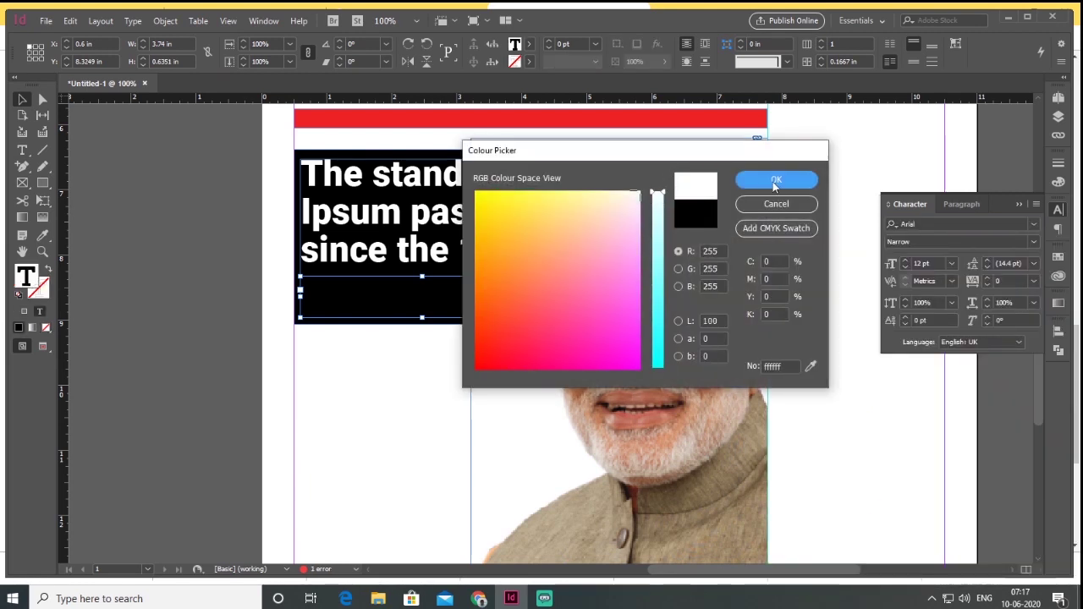
pyautogui.click(774, 181)
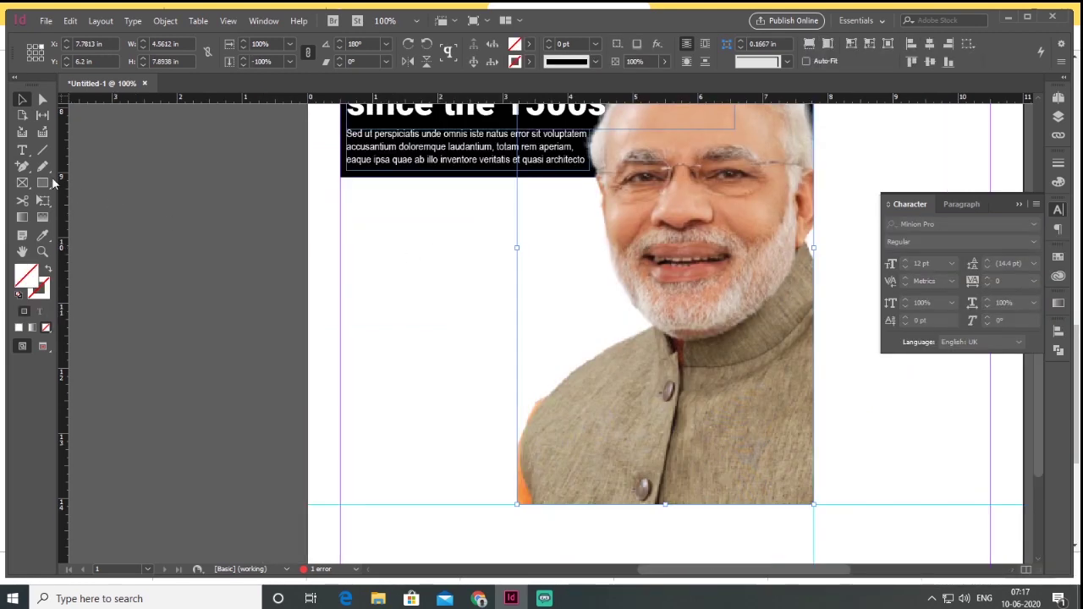
# Draw a text frame about 4.35 x 4.95 in below the black rectangle and divide it into 2 columns
pyautogui.press('t')
pyautogui.click(22, 99)
pyautogui.click(822, 43)
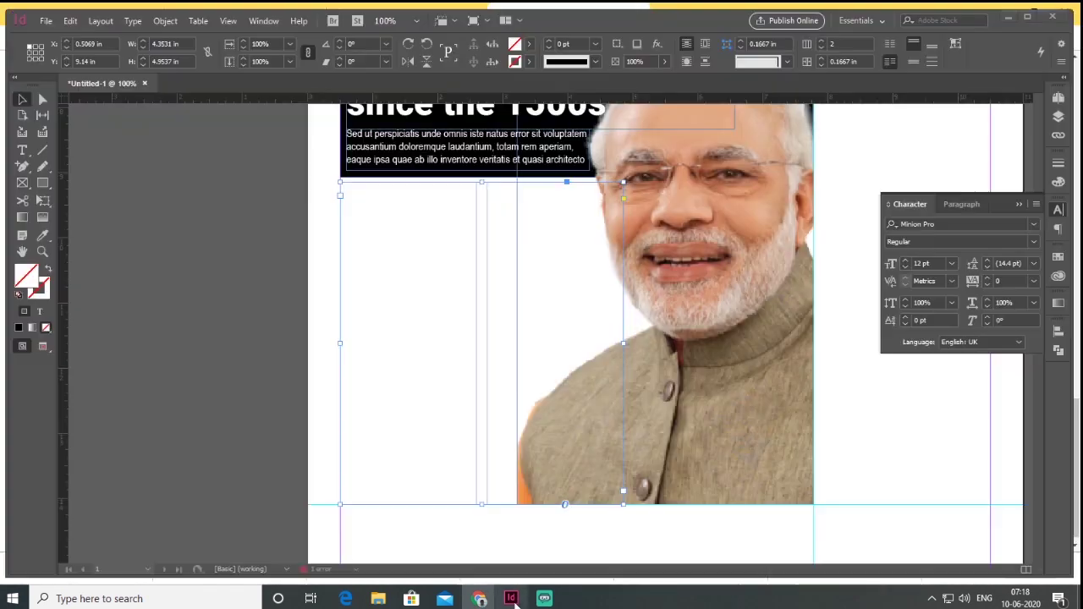
# Paste the "But I must explain to you" passage into the two-column frame and set it in Arial Narrow
pyautogui.hotkey('ctrl', 'v')
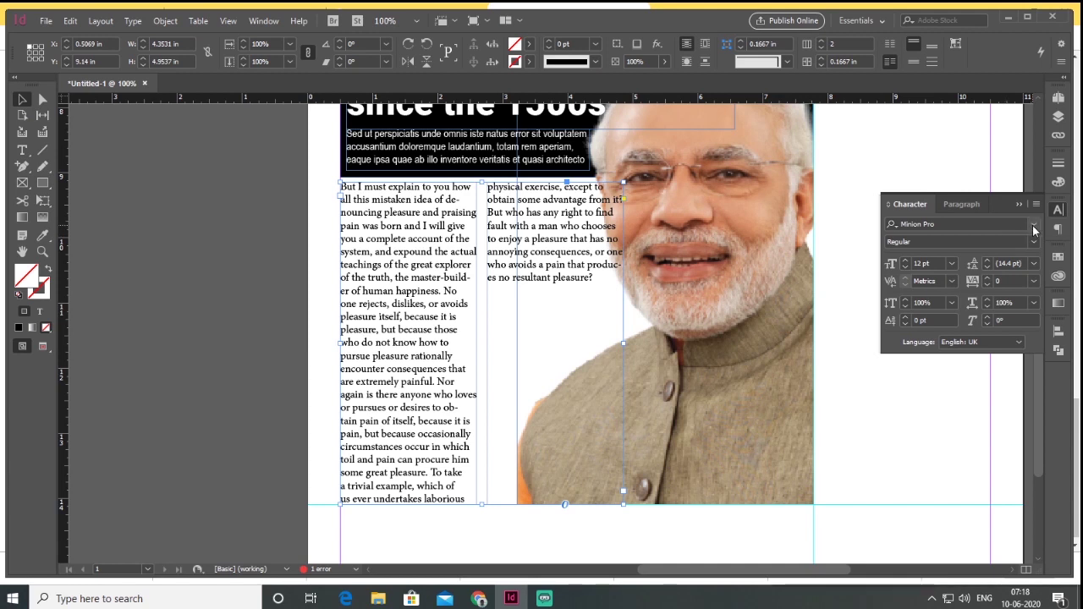
pyautogui.click(1033, 227)
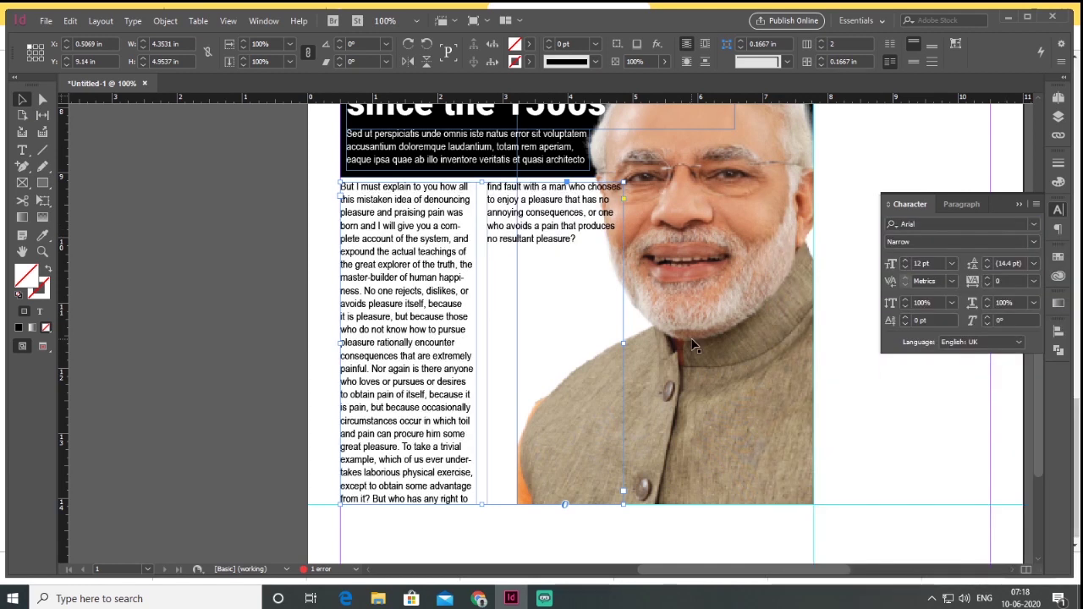
pyautogui.press('t')
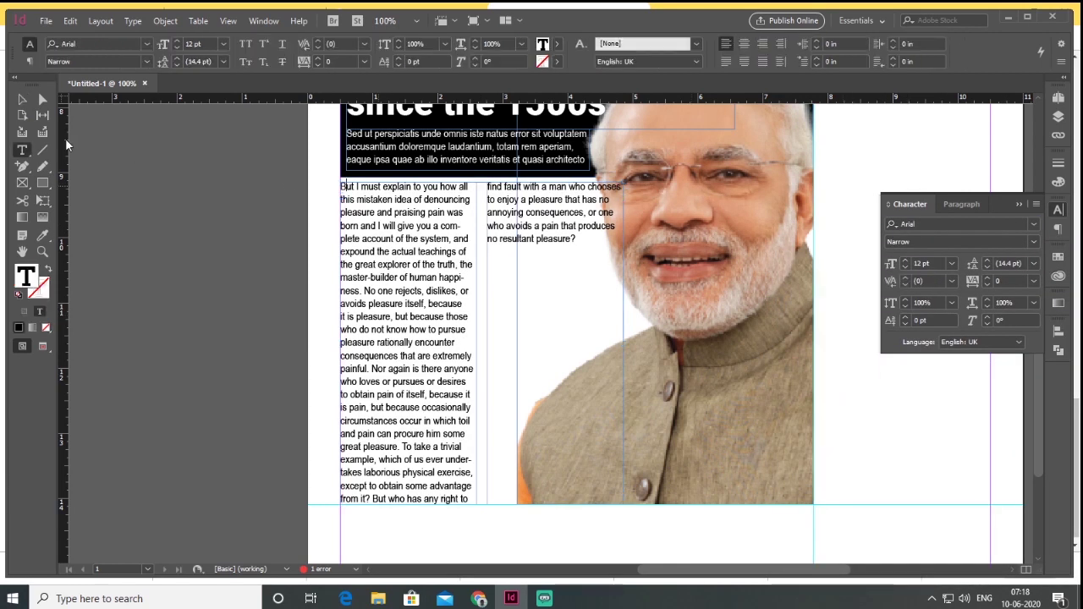
# Try to push the "But I must explain to you" article down with blank lines at its start
pyautogui.click(23, 155)
pyautogui.click(342, 187)
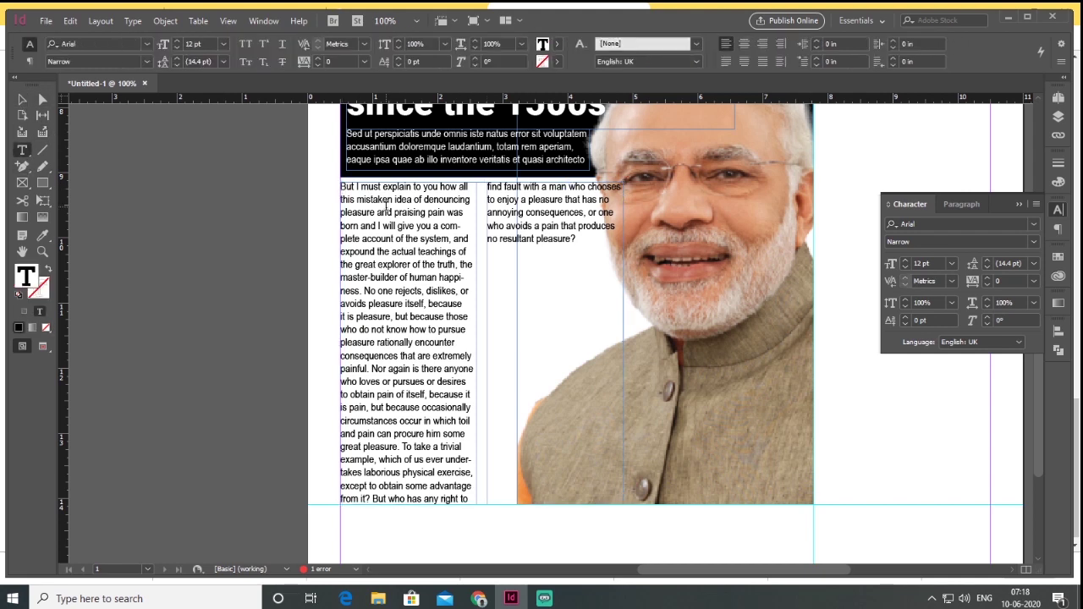
pyautogui.press('Return')
pyautogui.press('Return')
pyautogui.press('Return')
pyautogui.press('Return')
pyautogui.press('Return')
pyautogui.press('Return')
pyautogui.press('Return')
pyautogui.press('Return')
pyautogui.press('Return')
pyautogui.press('Return')
pyautogui.press('Return')
pyautogui.press('Return')
# Add anchor points to the two-column frame and lower the top of its first column by about 2 in
pyautogui.click(22, 167)
pyautogui.click(68, 195)
pyautogui.click(340, 334)
pyautogui.click(43, 100)
pyautogui.moveTo(342, 187); pyautogui.dragTo(342, 314)
# Remove the blank lines inserted before the article text
pyautogui.press('t')
pyautogui.click(398, 422)
pyautogui.press('BackSpace')
pyautogui.press('BackSpace')
pyautogui.press('BackSpace')
pyautogui.press('BackSpace')
pyautogui.press('BackSpace')
pyautogui.press('BackSpace')
pyautogui.press('BackSpace')
pyautogui.press('BackSpace')
pyautogui.press('BackSpace')
pyautogui.press('BackSpace')
pyautogui.press('BackSpace')
# Level the cut-out above the first column and place two thick black bars about 1.86 in wide and two thin lines in it
pyautogui.click(42, 100)
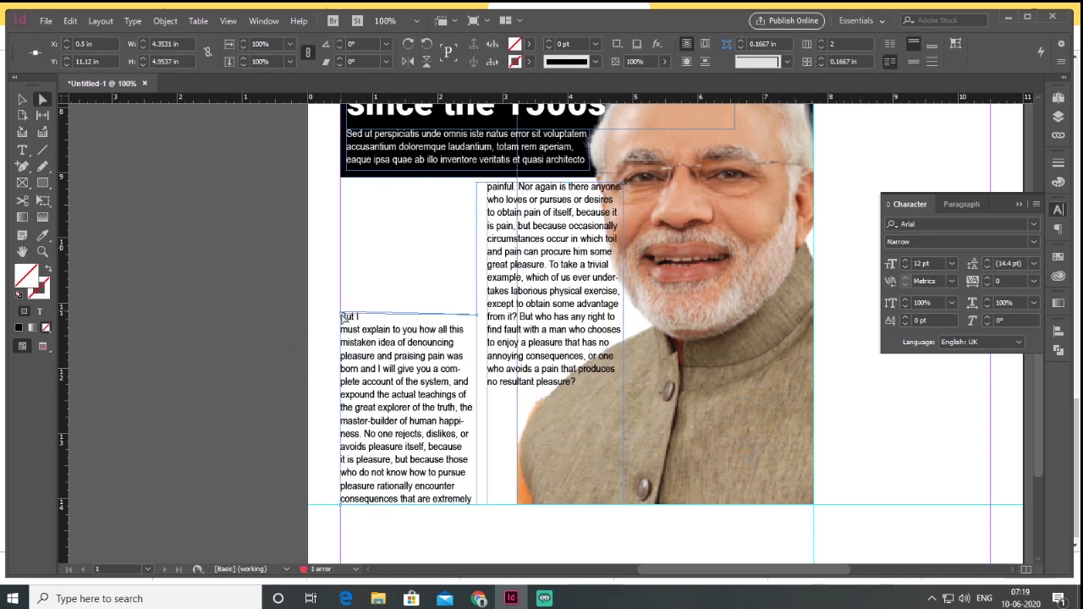
pyautogui.click(133, 218)
pyautogui.moveTo(437, 190); pyautogui.dragTo(437, 297)
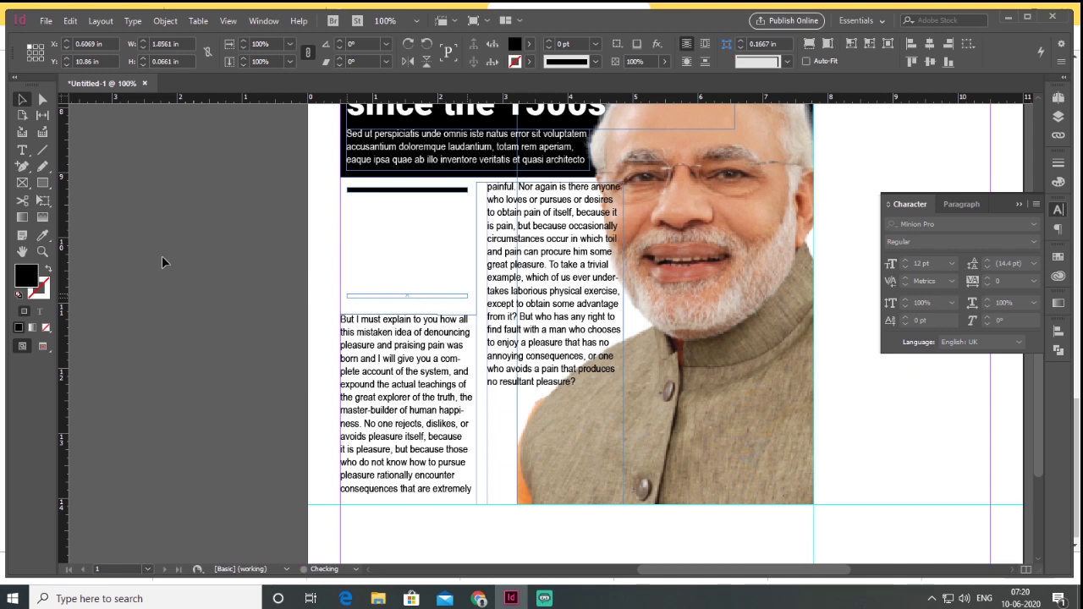
pyautogui.click(43, 150)
pyautogui.moveTo(348, 278)
pyautogui.mouseDown()
pyautogui.moveTo(467, 279)
pyautogui.moveTo(250, 252)
pyautogui.mouseUp()
pyautogui.click(22, 100)
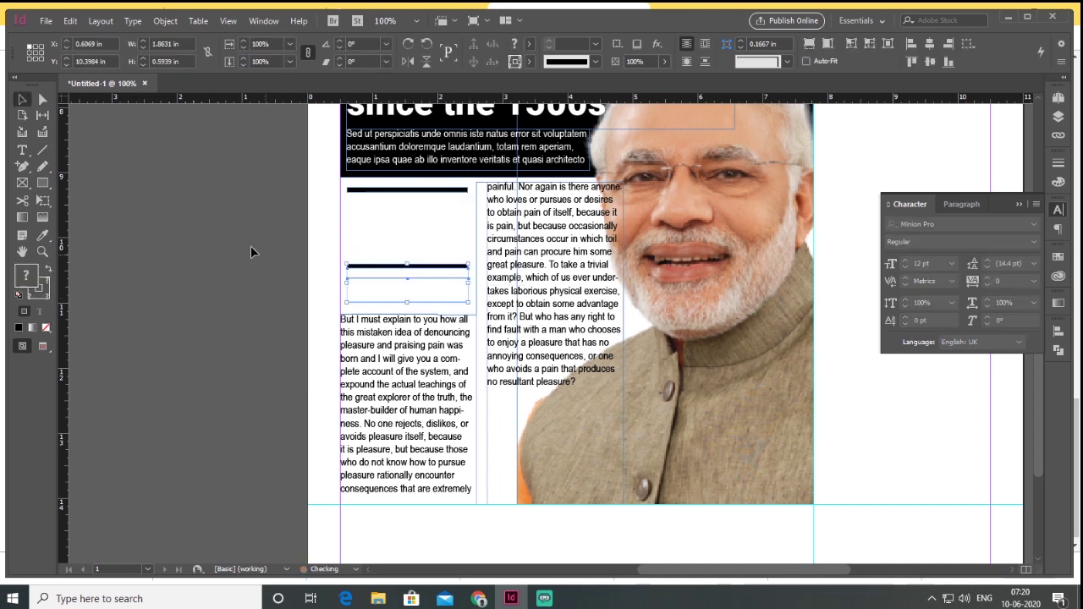
# Draw a text frame about 1.86 x 0.96 in between the thick bars and paste the "Section 1.10.33" heading into it
pyautogui.press('t')
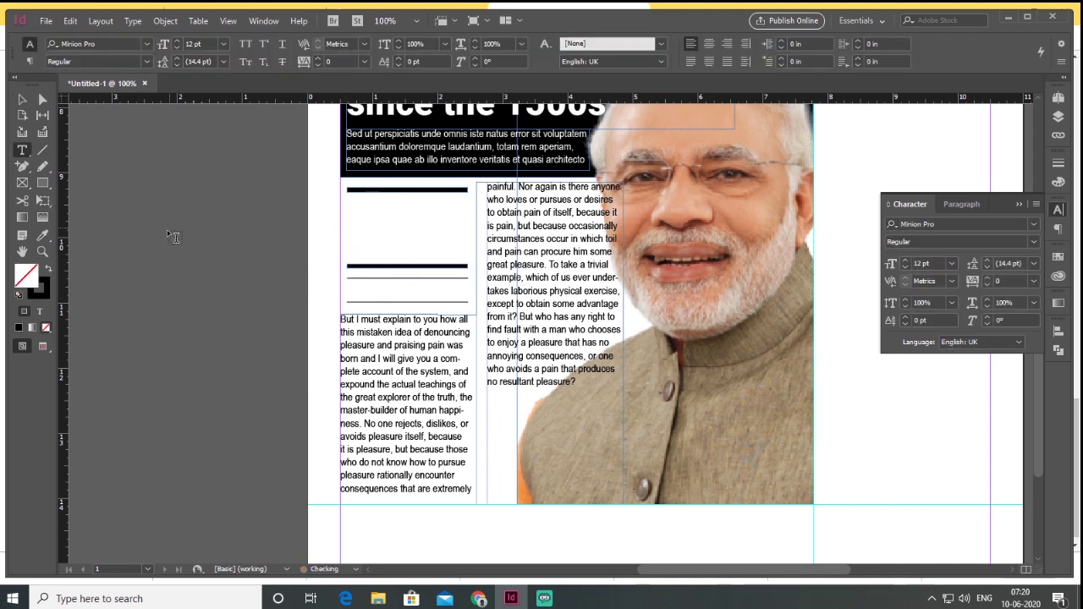
pyautogui.moveTo(347, 197); pyautogui.dragTo(468, 259)
pyautogui.hotkey('ctrl', 'v')
pyautogui.click(22, 100)
# Set the "Section 1.10.33" heading in bold Roboto and enlarge it to fill the space between the thick bars
pyautogui.click(1035, 224)
pyautogui.scroll(1, 1077, 287)
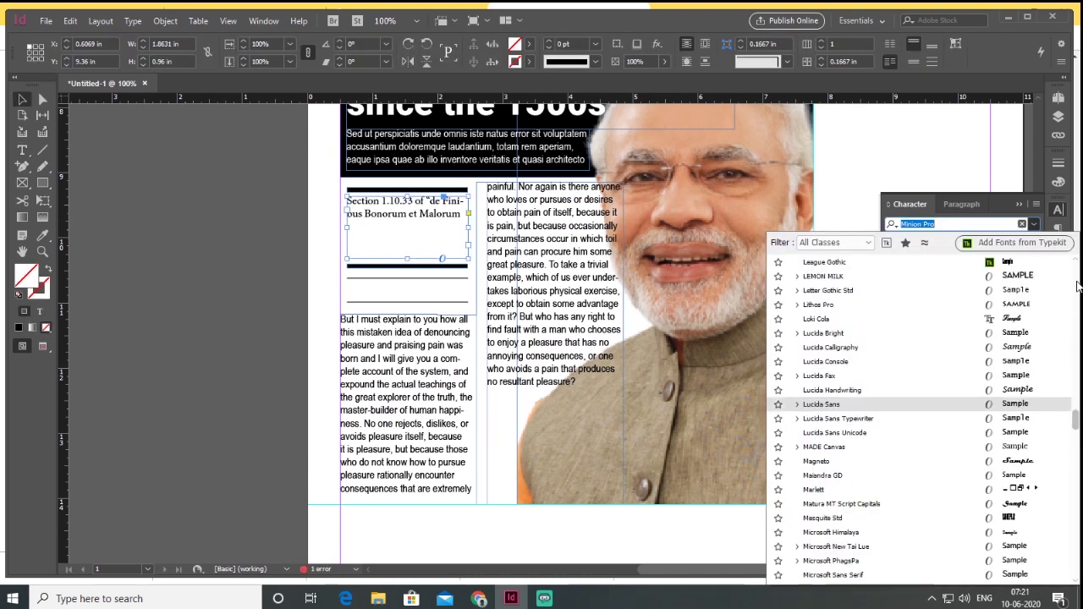
pyautogui.click(1075, 277)
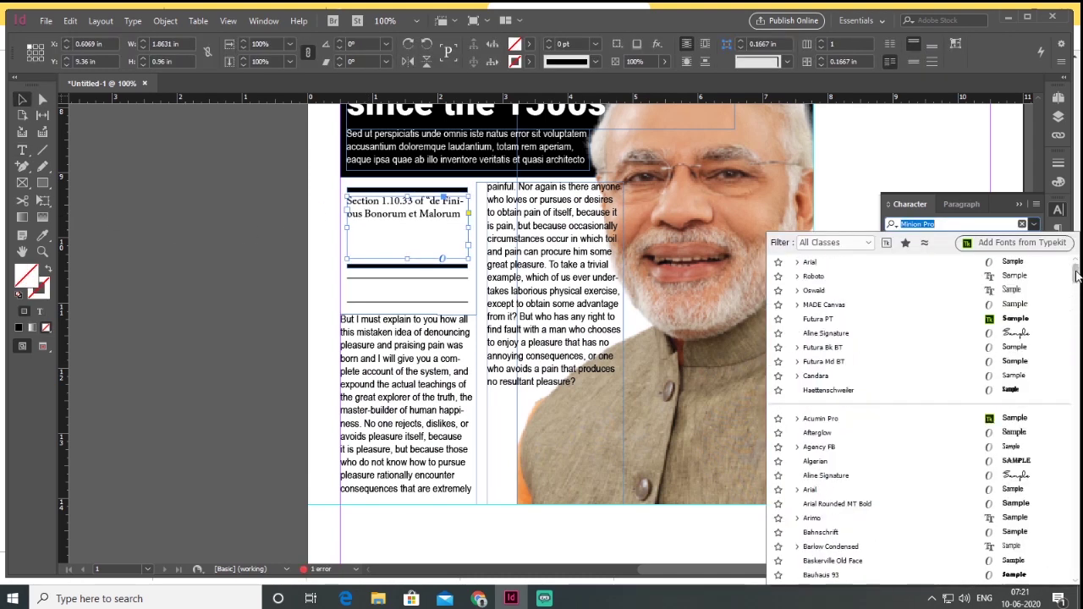
pyautogui.click(796, 276)
pyautogui.click(814, 276)
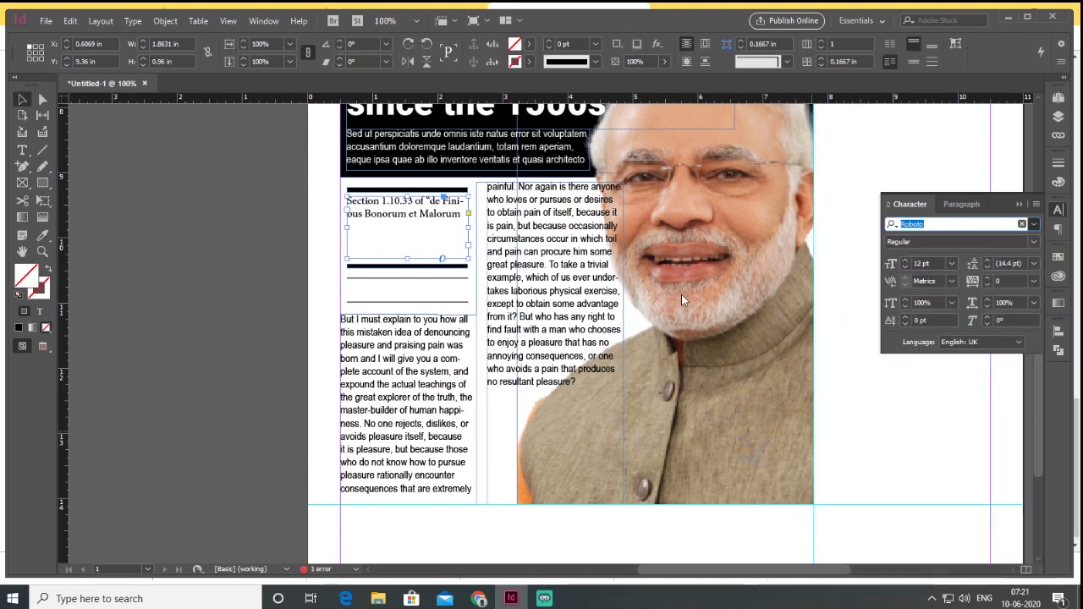
pyautogui.doubleClick(906, 260)
pyautogui.doubleClick(906, 261)
pyautogui.doubleClick(906, 267)
pyautogui.click(144, 209)
# Add a byline frame between the thin lines with the reporter's name in Roboto Bold 7 pt and "ANA Reopt" beneath it
pyautogui.click(22, 150)
pyautogui.moveTo(347, 282); pyautogui.dragTo(464, 298)
pyautogui.click(1034, 242)
pyautogui.click(1034, 224)
pyautogui.click(797, 262)
pyautogui.click(825, 342)
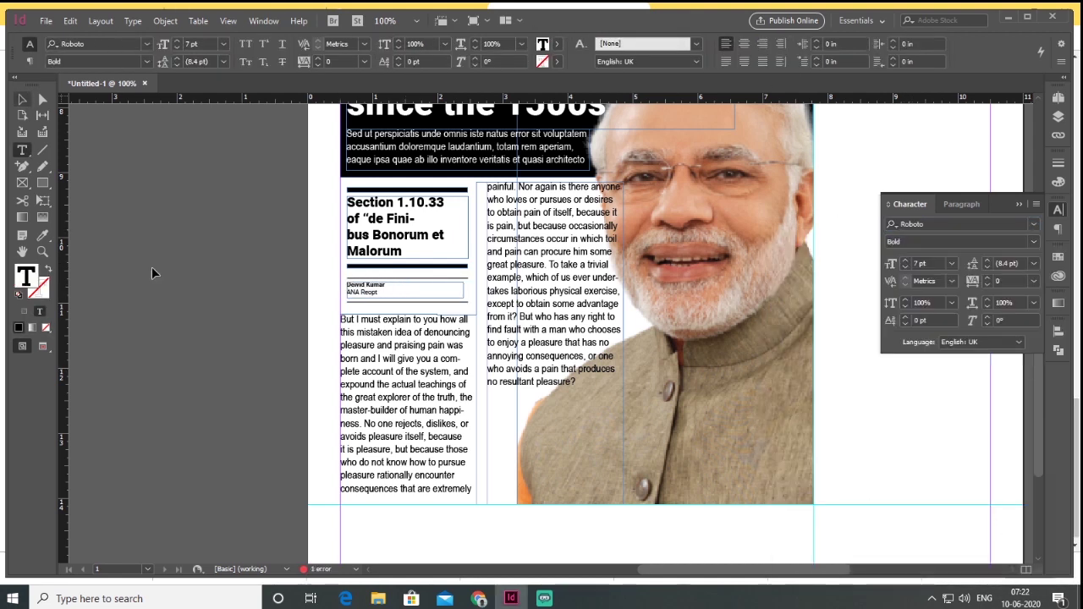
pyautogui.click(151, 267)
# Draw a closed Pen path about 4.35 x 7.45 in around the main portrait, following the head and shoulder on the text side
pyautogui.scroll(-1, 288, 423)
pyautogui.moveTo(628, 359); pyautogui.dragTo(611, 354)
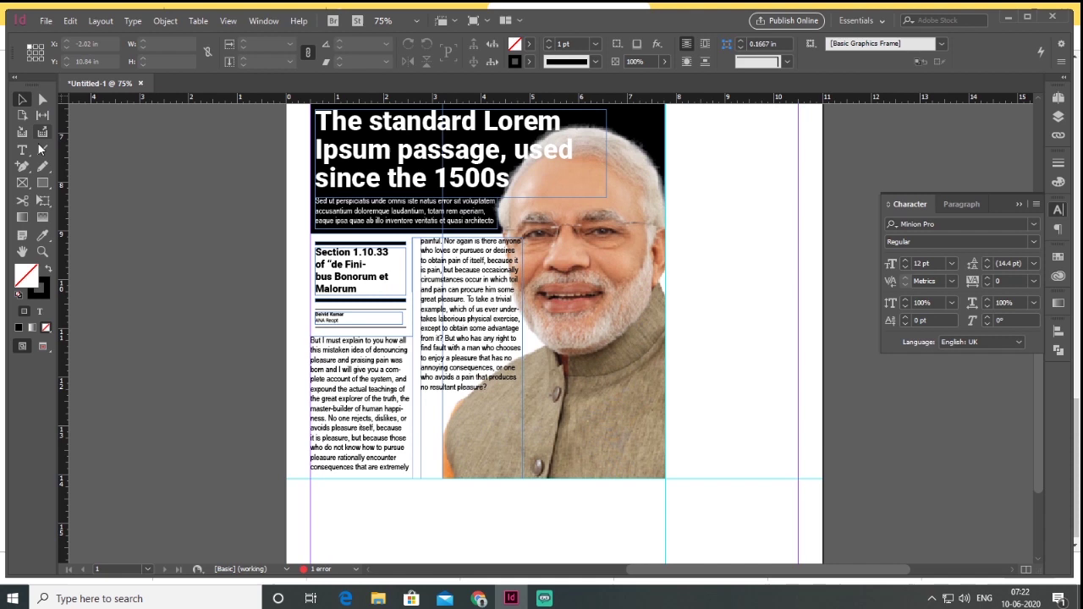
pyautogui.moveTo(22, 166); pyautogui.dragTo(68, 179)
pyautogui.moveTo(520, 319); pyautogui.dragTo(515, 300)
pyautogui.moveTo(503, 230); pyautogui.dragTo(500, 208)
pyautogui.click(523, 168)
pyautogui.moveTo(562, 132); pyautogui.dragTo(595, 130)
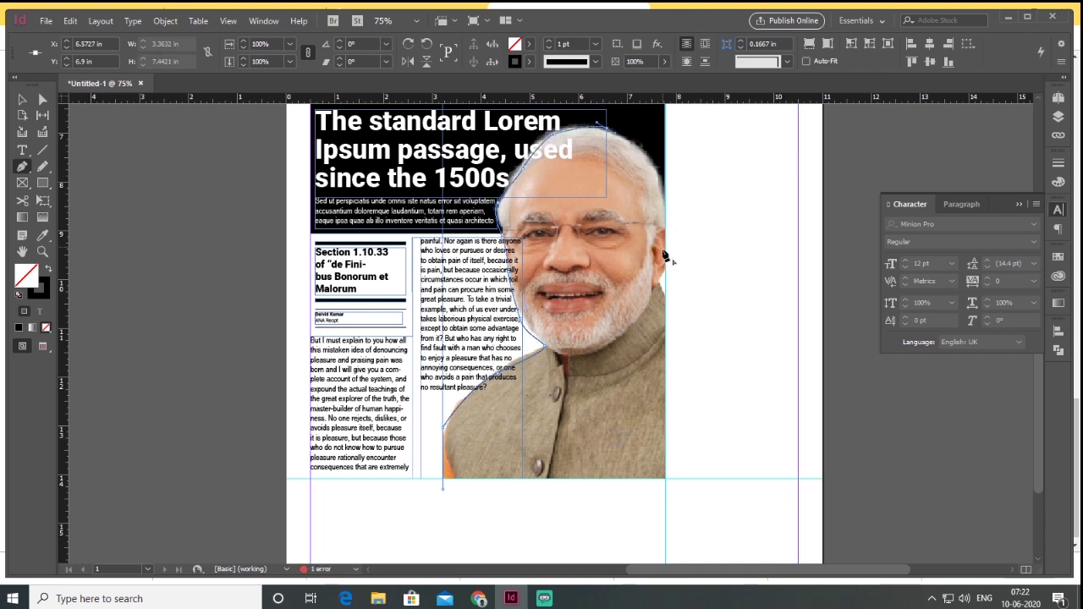
pyautogui.click(654, 282)
pyautogui.click(637, 475)
pyautogui.click(443, 489)
pyautogui.click(22, 99)
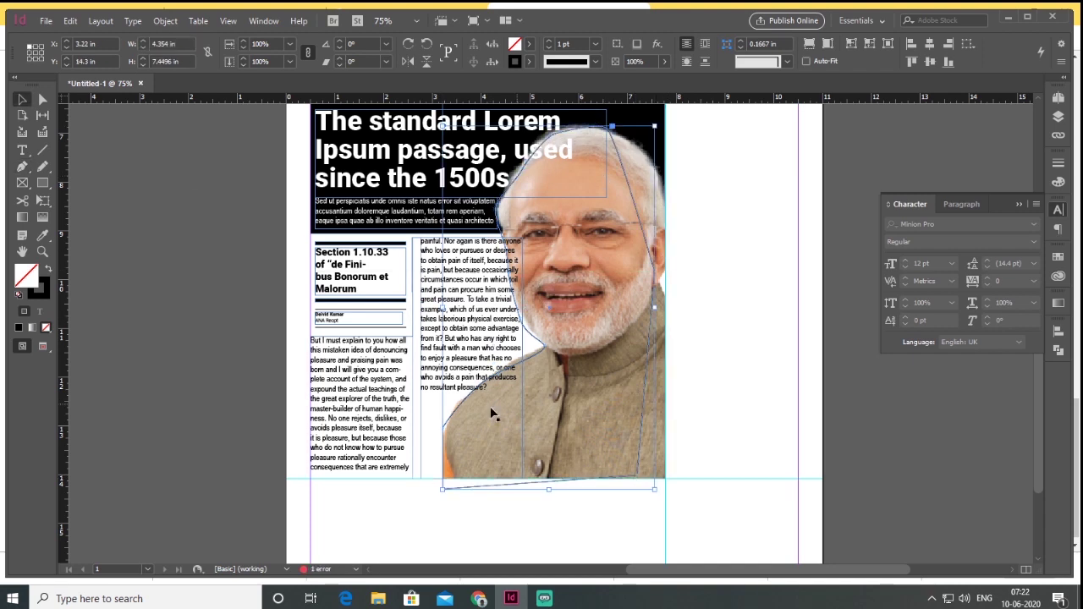
# Wrap the surrounding text around the shape of the portrait outline and remove the outline's stroke
pyautogui.keyDown('shift'); pyautogui.click(379, 420); pyautogui.keyUp('shift')
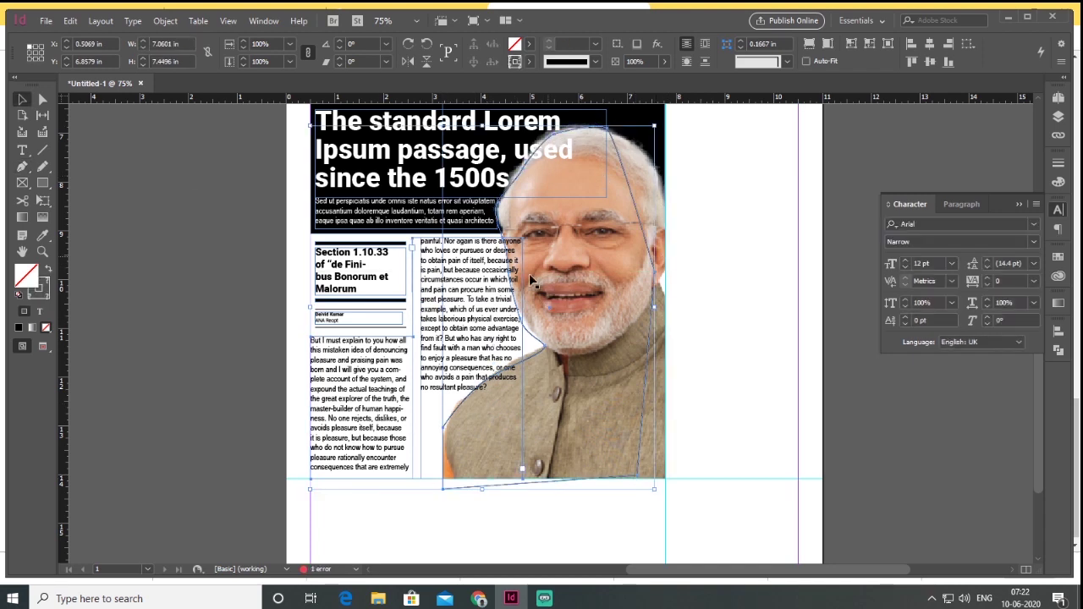
pyautogui.click(686, 64)
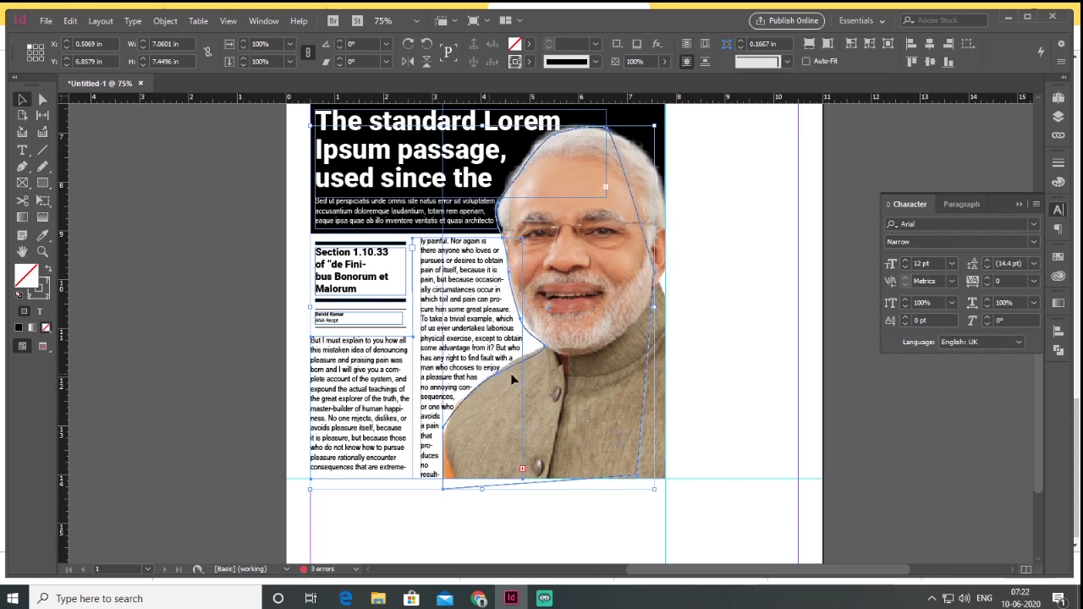
pyautogui.click(651, 255)
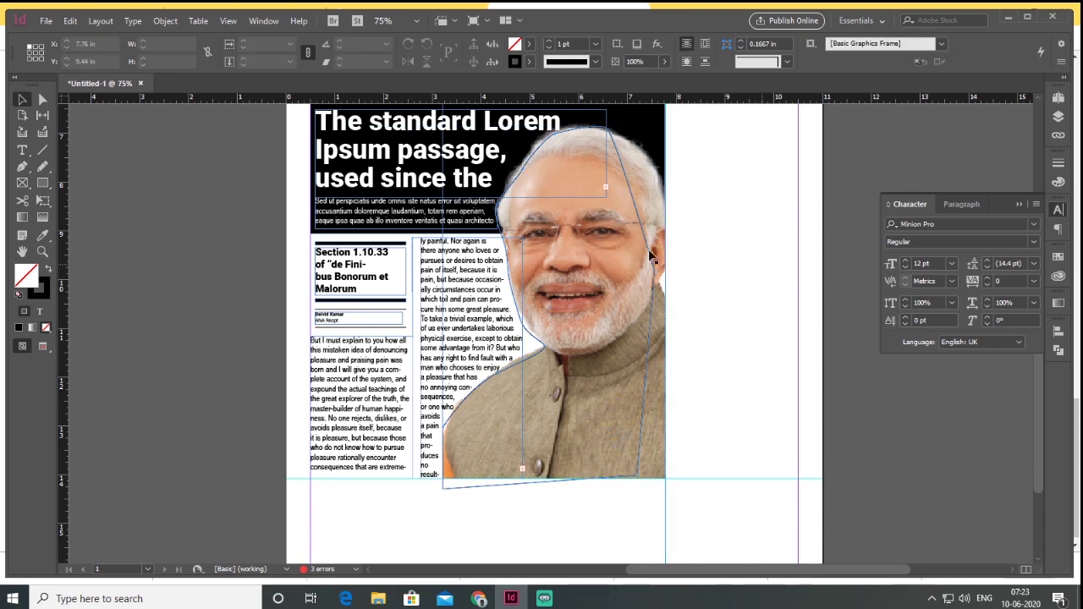
pyautogui.click(650, 249)
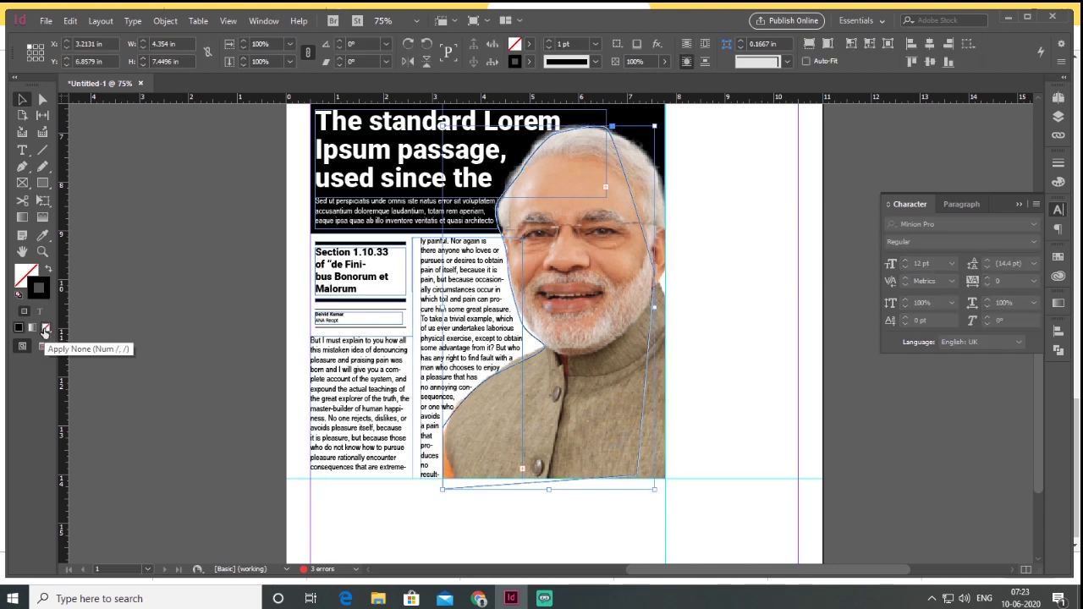
pyautogui.press('/')
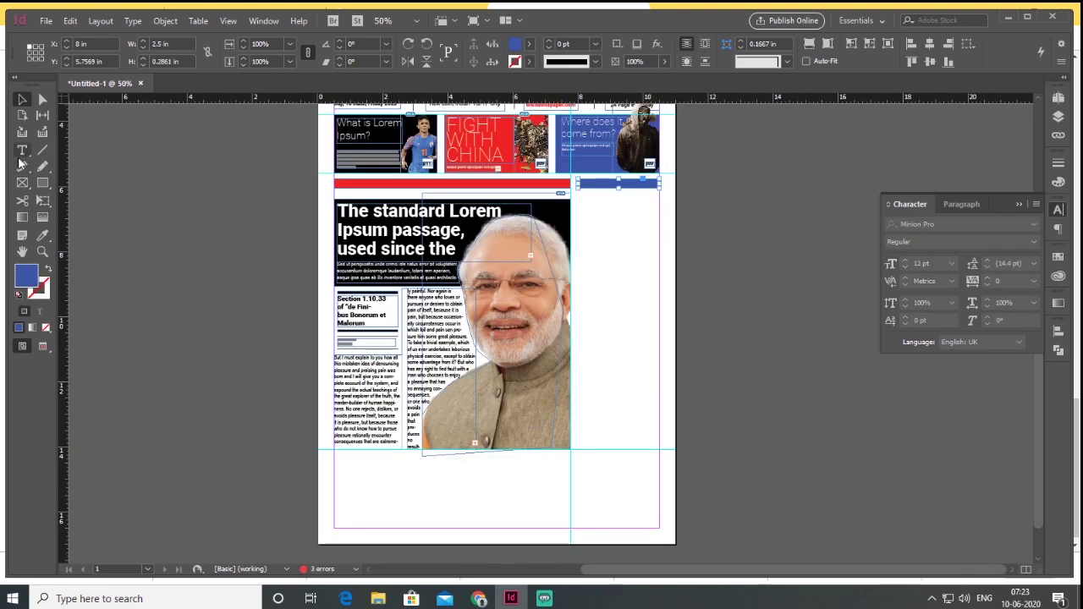
# Add a 2.56 x 0.96 in frame under the blue bar with SECTION and the "1914 translation" headline in Roboto Black 20 pt
pyautogui.hotkey('ctrl', '=')
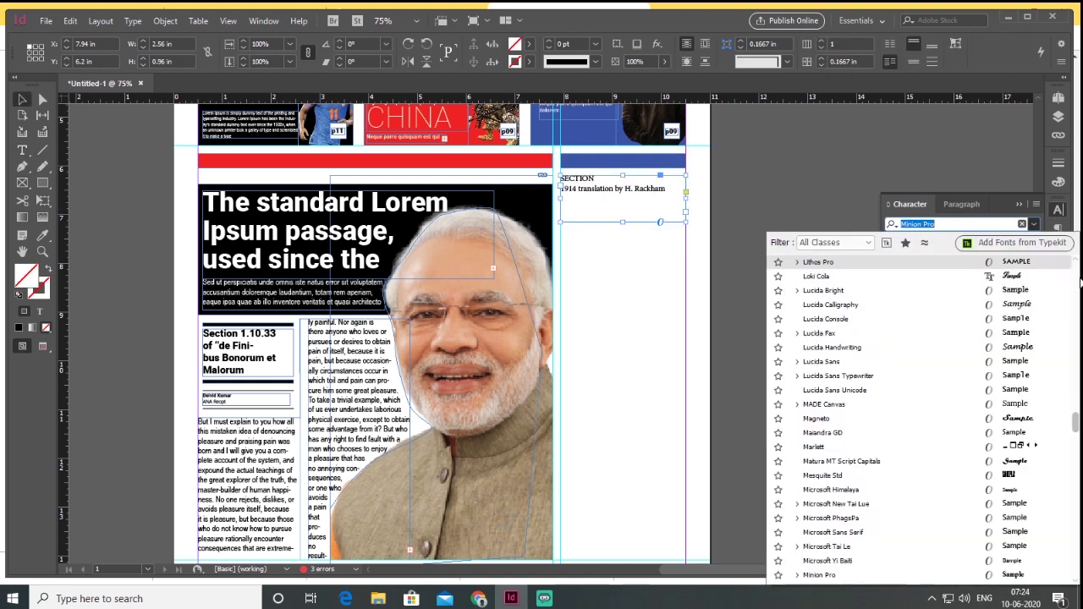
pyautogui.scroll(10, 914, 279)
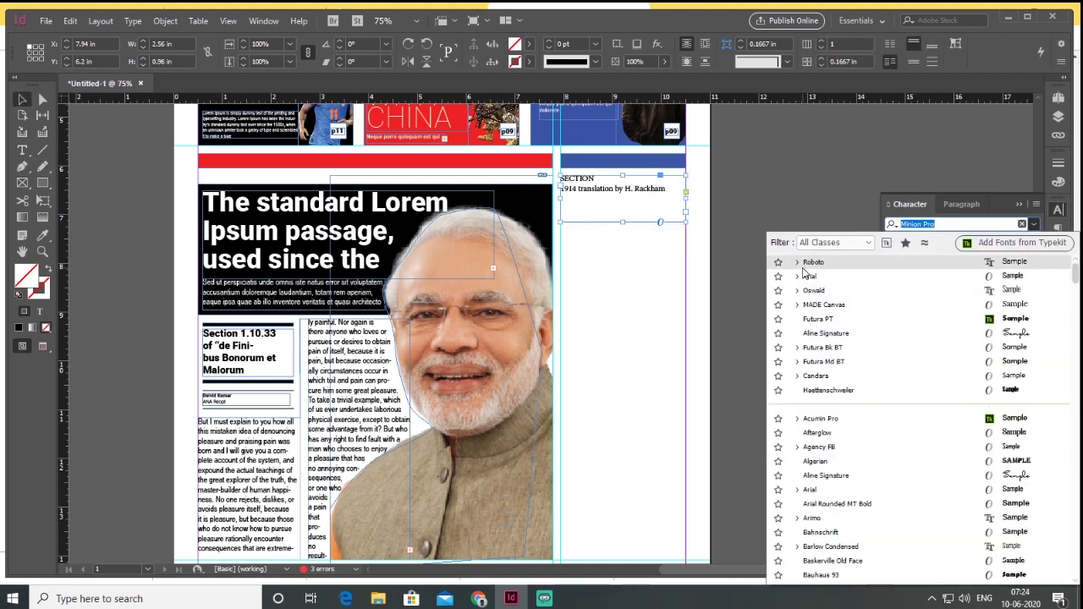
pyautogui.click(797, 262)
pyautogui.click(817, 416)
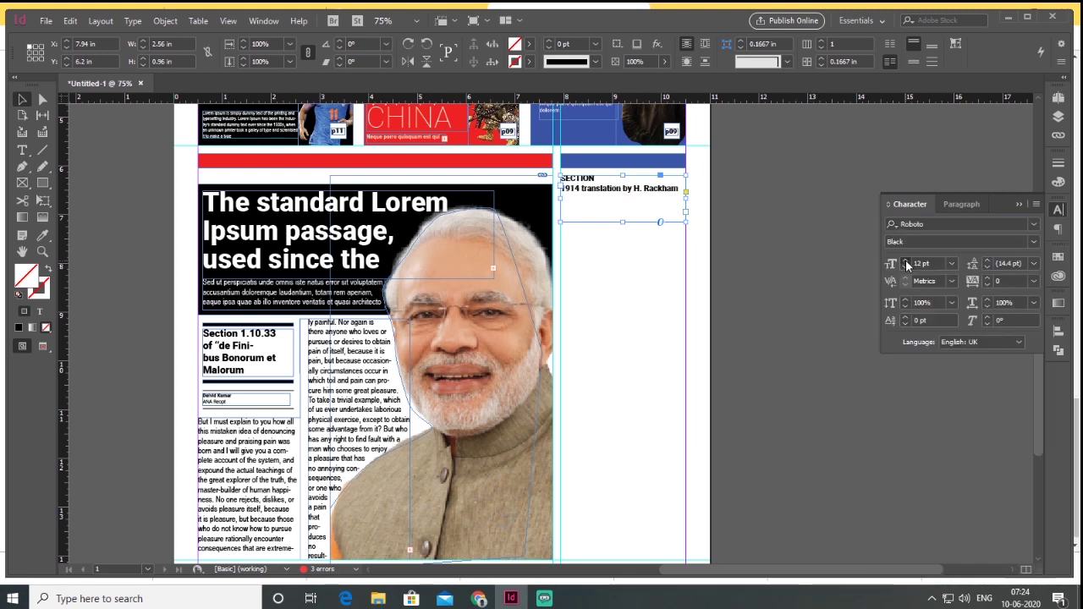
# Colour the word SECTION red and enlarge it to 25 pt
pyautogui.moveTo(618, 181); pyautogui.dragTo(562, 180)
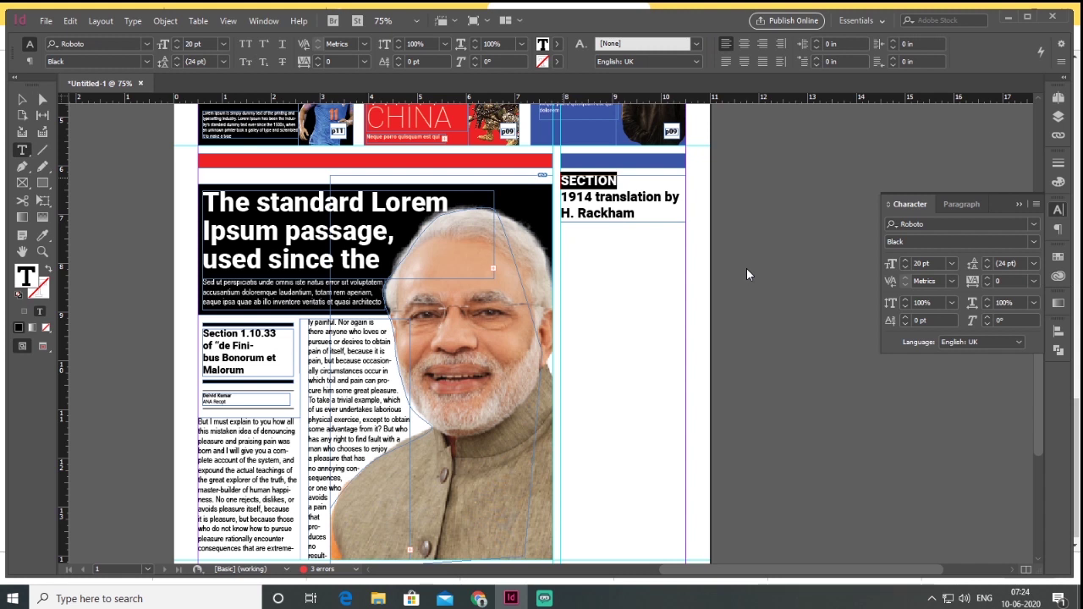
pyautogui.doubleClick(26, 276)
pyautogui.click(775, 180)
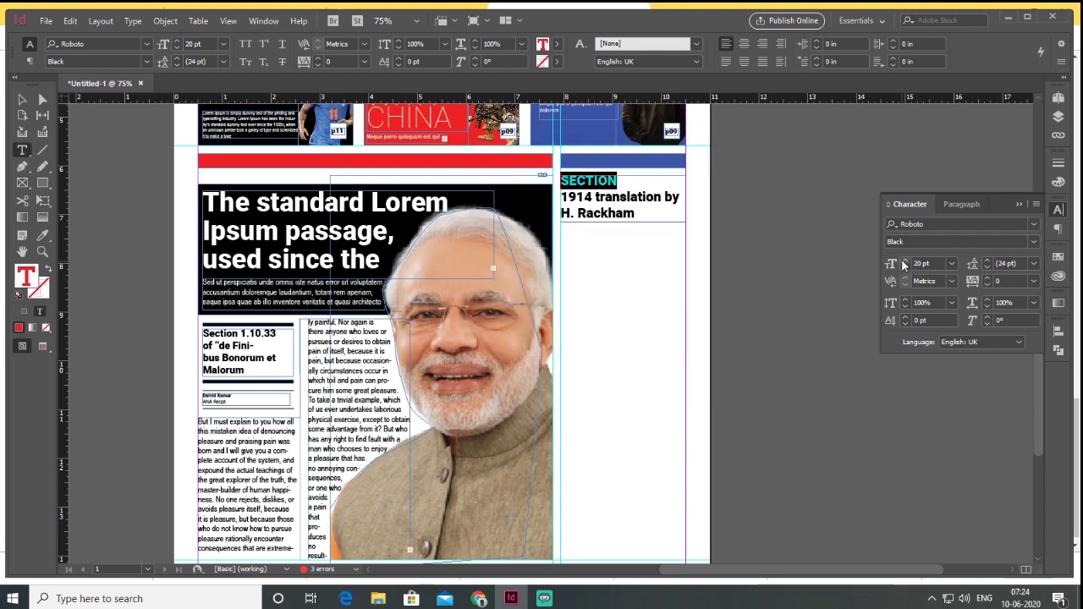
pyautogui.click(906, 261)
pyautogui.click(905, 261)
pyautogui.click(906, 261)
pyautogui.click(906, 263)
pyautogui.click(906, 263)
pyautogui.click(22, 99)
pyautogui.click(88, 120)
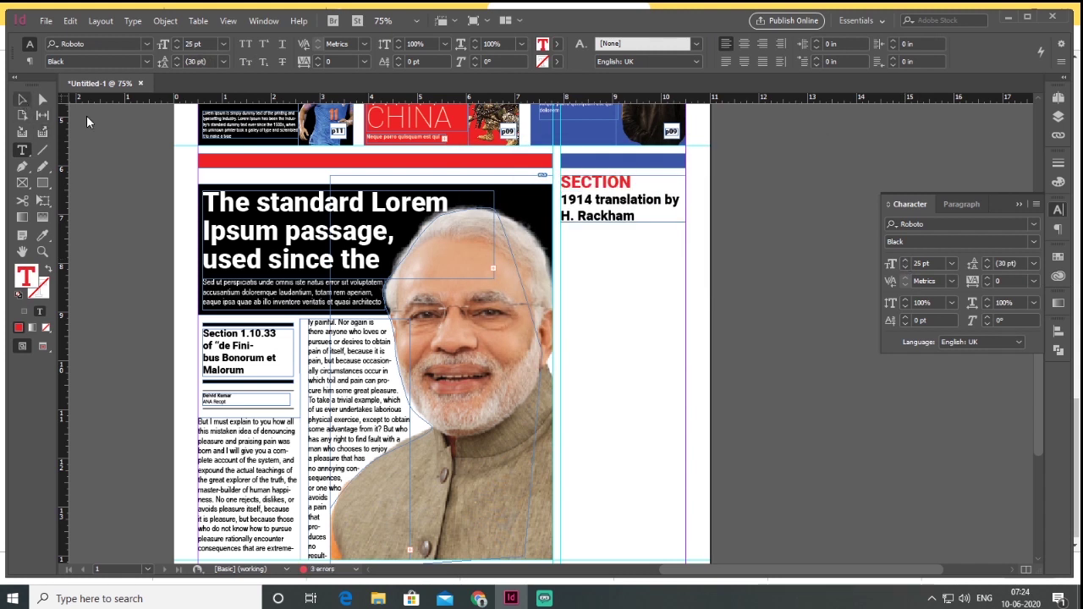
# Draw a picture frame about 2.56 x 2.36 in below the SECTION headline and place the bearded man's photo in it
pyautogui.press('f')
pyautogui.moveTo(561, 230); pyautogui.dragTo(686, 346)
pyautogui.click(17, 99)
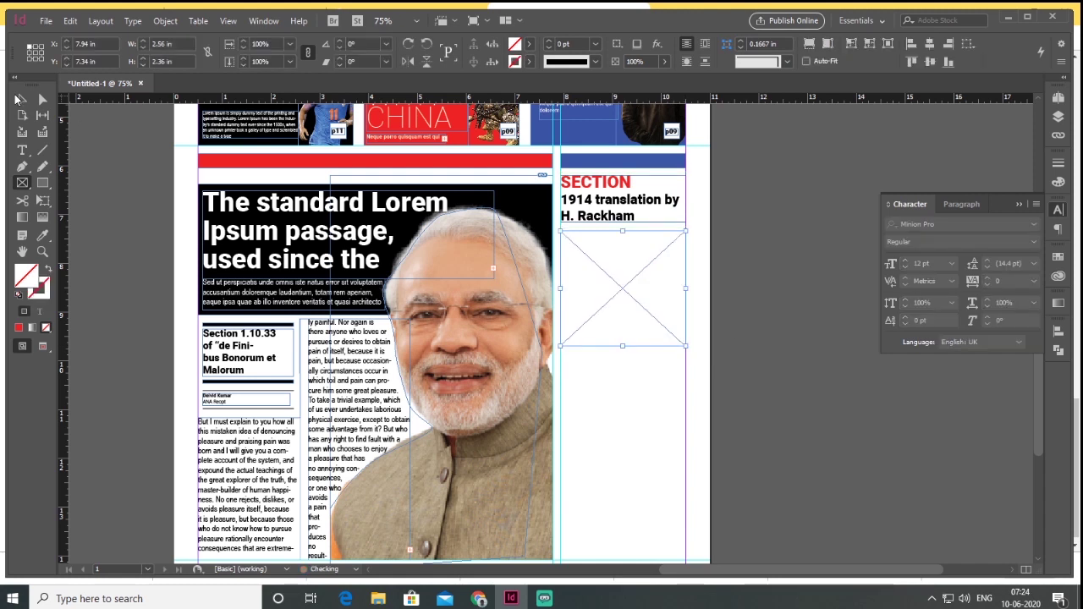
pyautogui.click(46, 20)
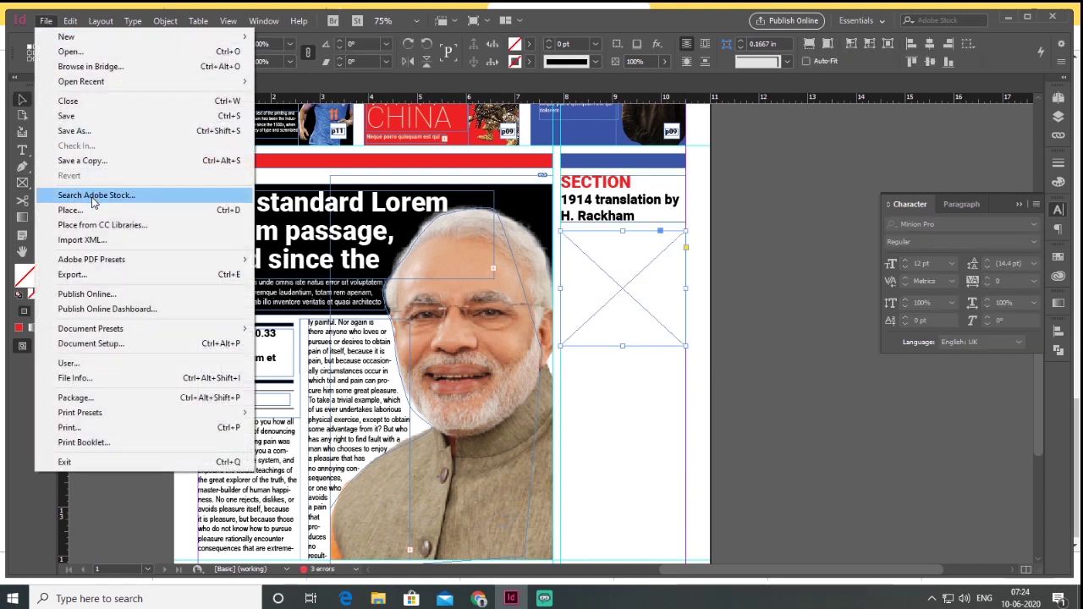
pyautogui.click(84, 213)
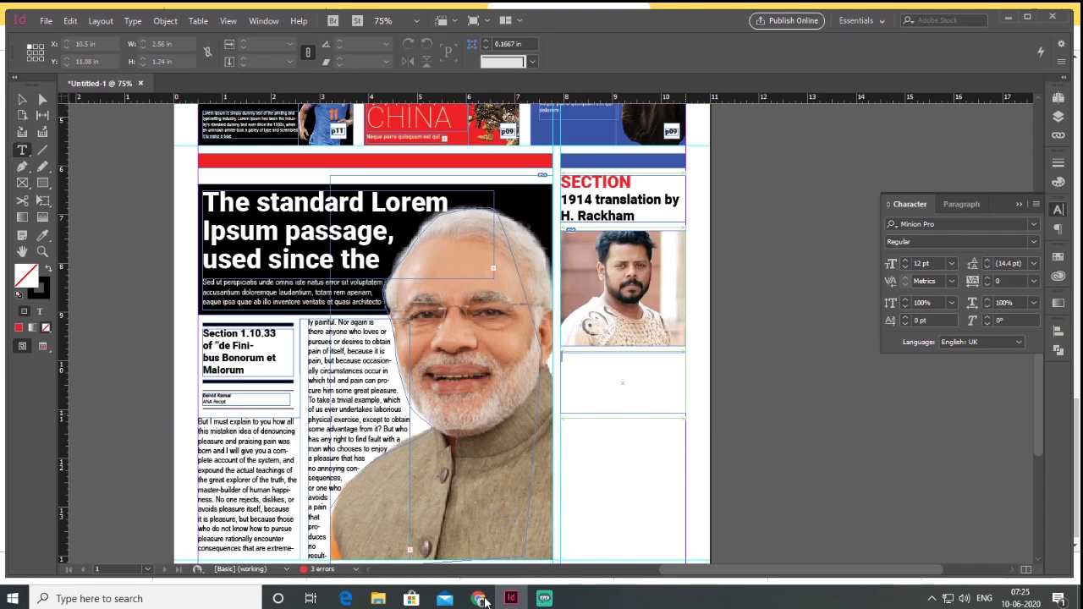
# Paste the "At vero eos et accusamus" passage into the frame below the photo and set it in Arial Narrow
pyautogui.hotkey('ctrl', 'v')
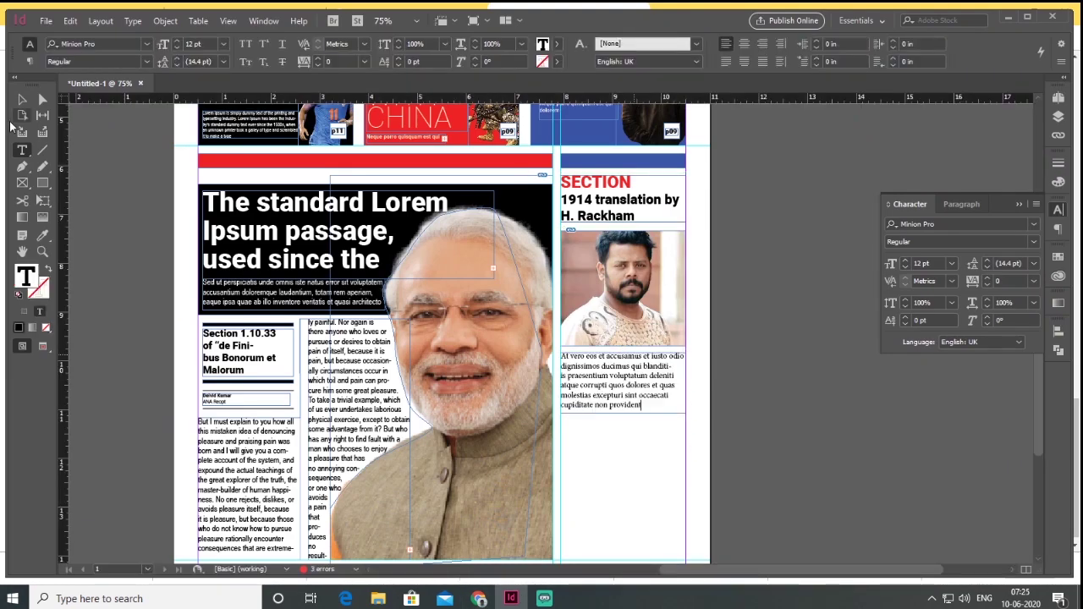
pyautogui.press('Escape')
pyautogui.click(1035, 226)
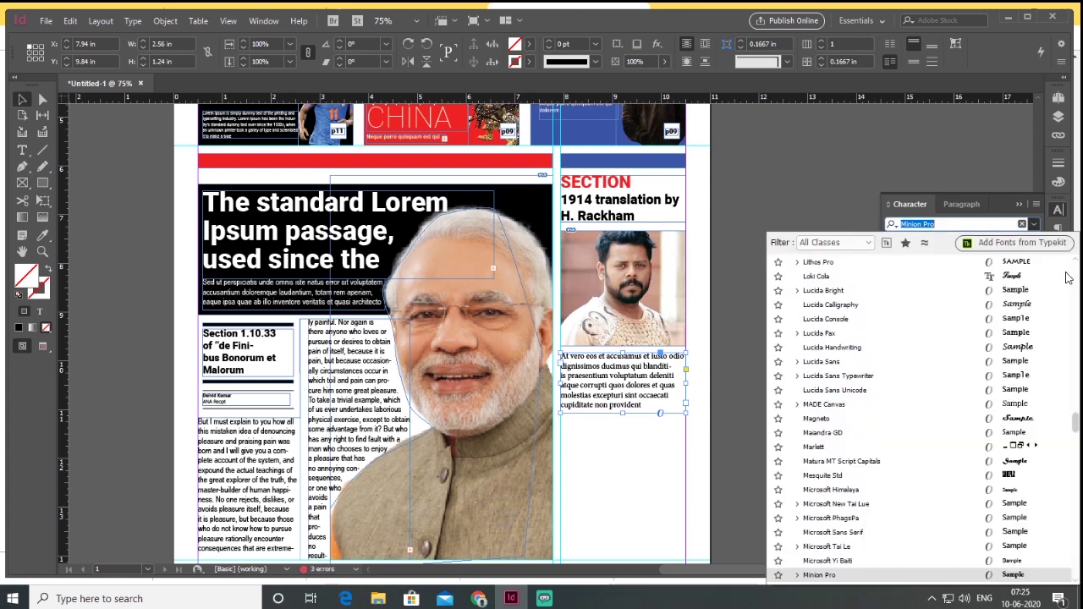
pyautogui.click(1076, 259)
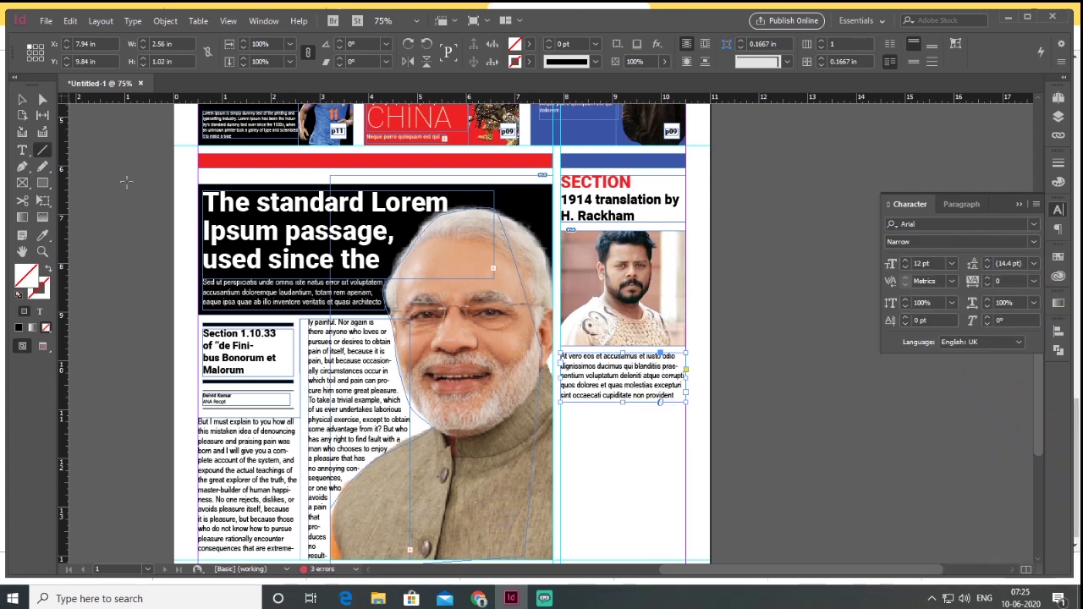
# Draw a horizontal line across the column below the passage and add a "Page 18" label above it in Roboto Black
pyautogui.moveTo(562, 421); pyautogui.dragTo(689, 420)
pyautogui.press('t')
pyautogui.moveTo(562, 407); pyautogui.dragTo(621, 421)
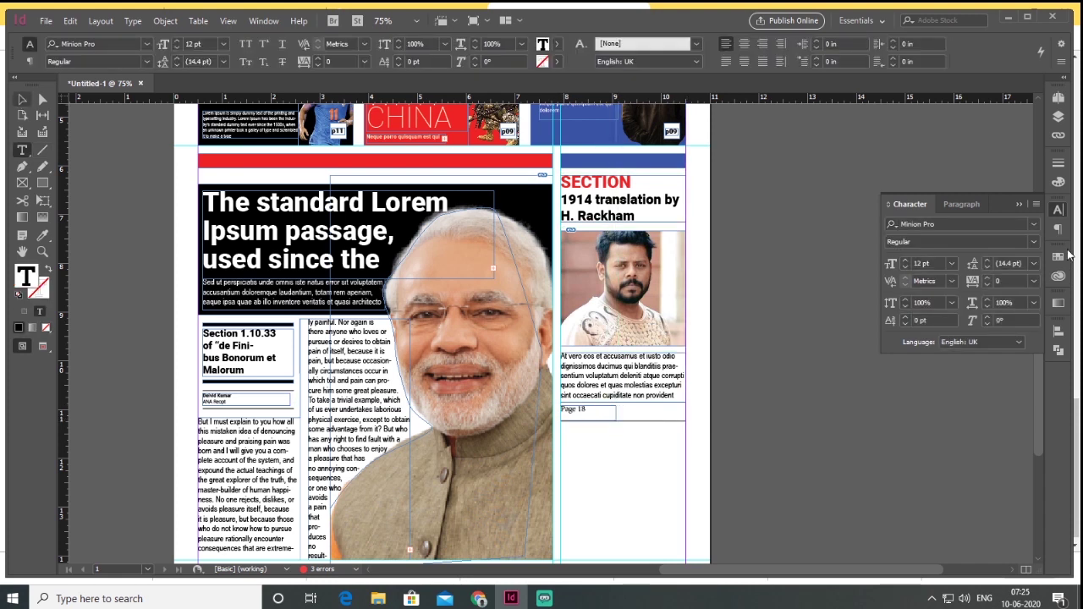
pyautogui.press('Escape')
pyautogui.click(1033, 225)
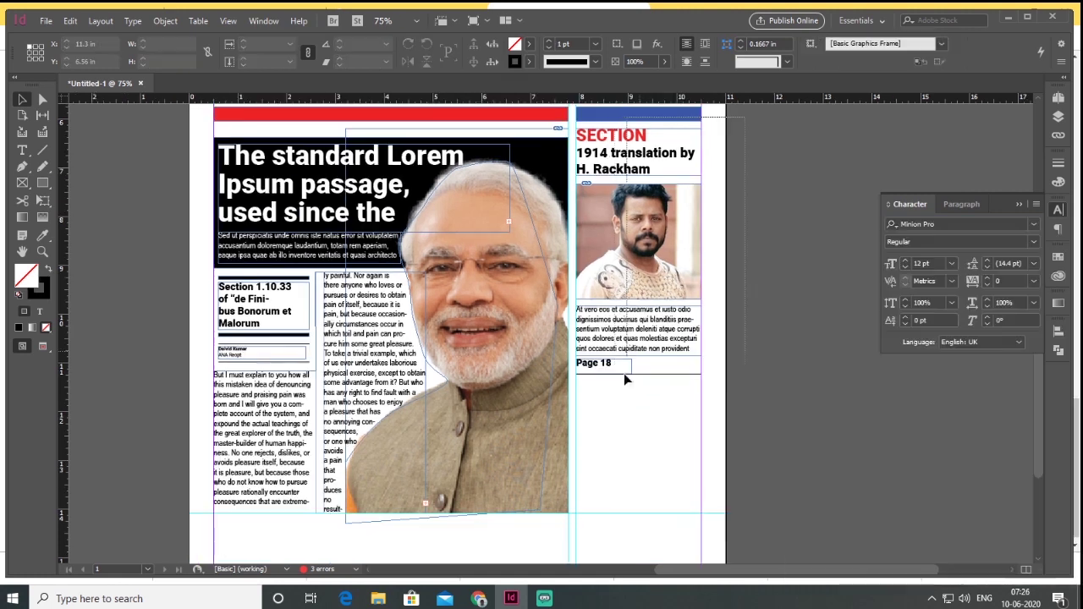
# Duplicate the whole SECTION story, from its blue bar to the Page 18 line, directly below the original
pyautogui.moveTo(624, 375); pyautogui.dragTo(601, 394)
pyautogui.moveTo(659, 254); pyautogui.dragTo(662, 399)
pyautogui.moveTo(761, 419); pyautogui.dragTo(758, 256)
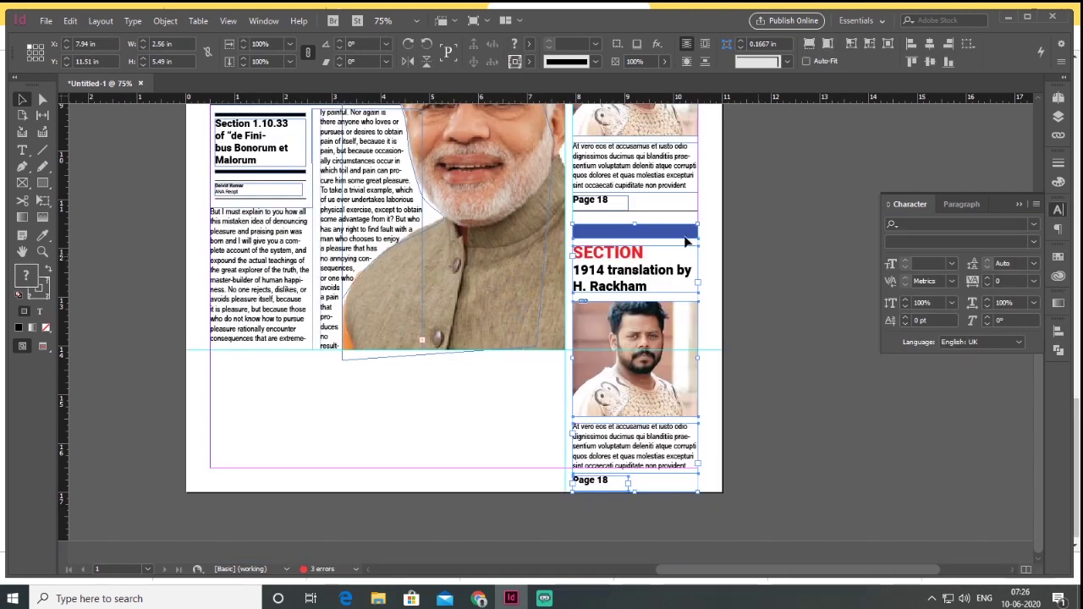
pyautogui.click(734, 246)
# Change the copy to a green-barred CINEMA story with the headline "2020 Motu Patlu ROCKSSZZ.....", the Motu Patlu image and "Page 22"
pyautogui.click(660, 233)
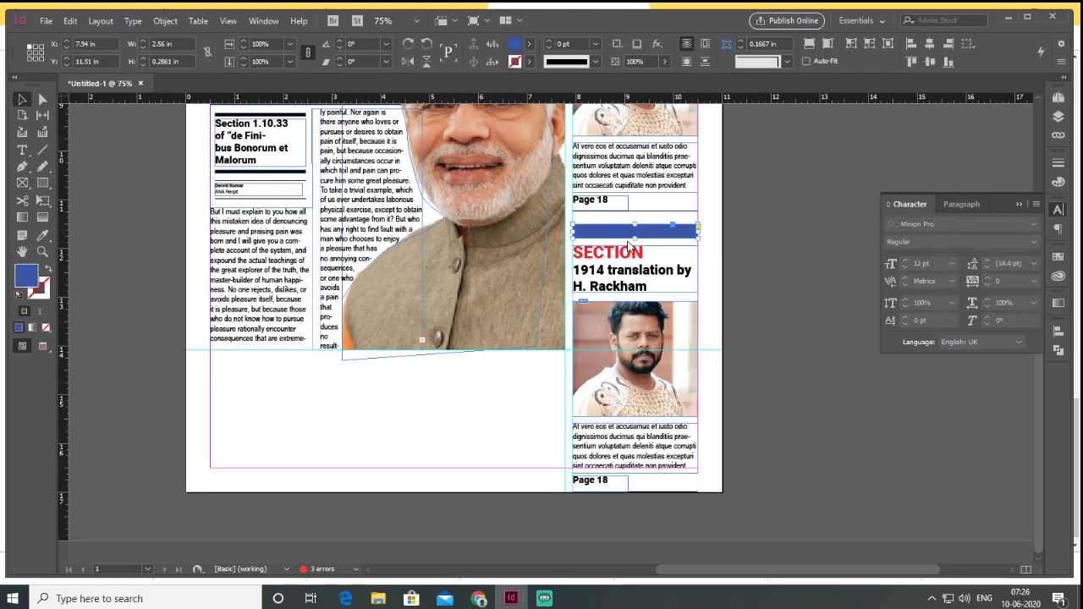
pyautogui.doubleClick(26, 275)
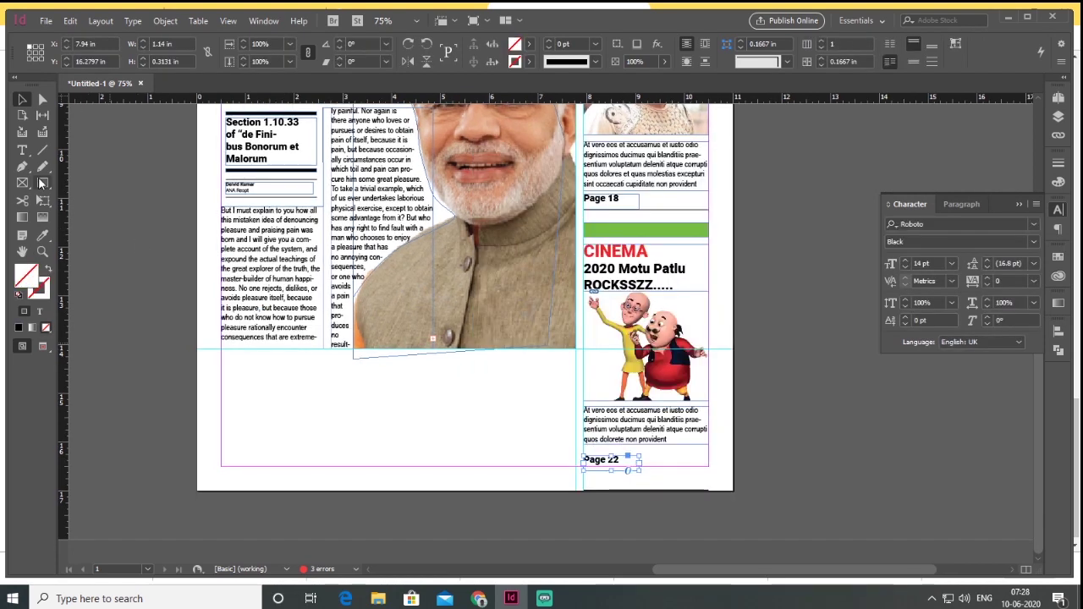
pyautogui.moveTo(464, 226); pyautogui.dragTo(571, 393)
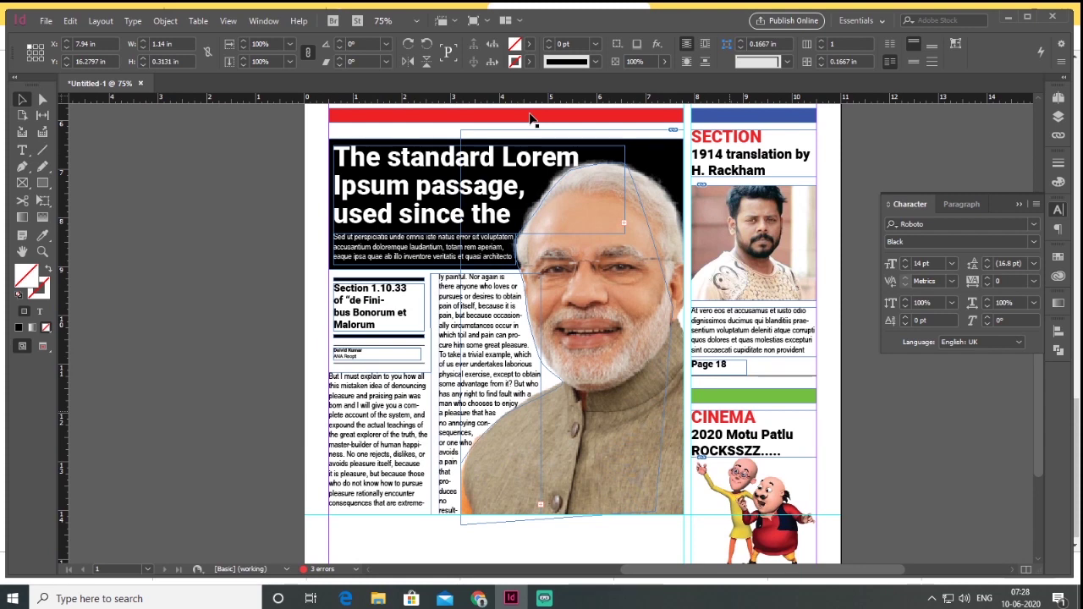
# Copy the red bar to just below the main story and make the copy a thinner blue bar
pyautogui.moveTo(532, 118); pyautogui.dragTo(538, 528)
pyautogui.moveTo(607, 486); pyautogui.dragTo(568, 331)
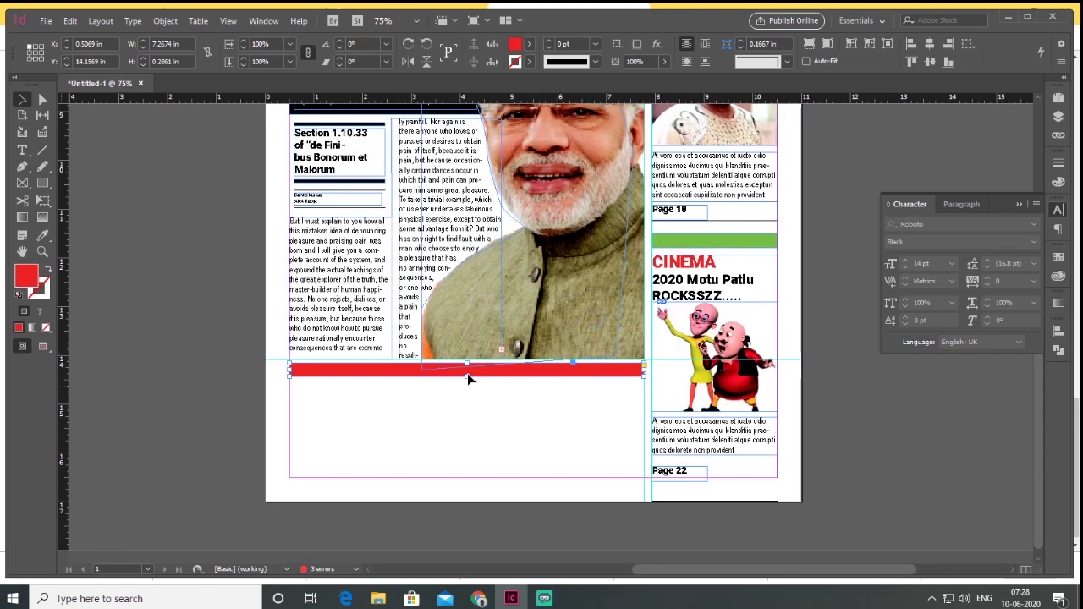
pyautogui.moveTo(467, 374); pyautogui.dragTo(467, 369)
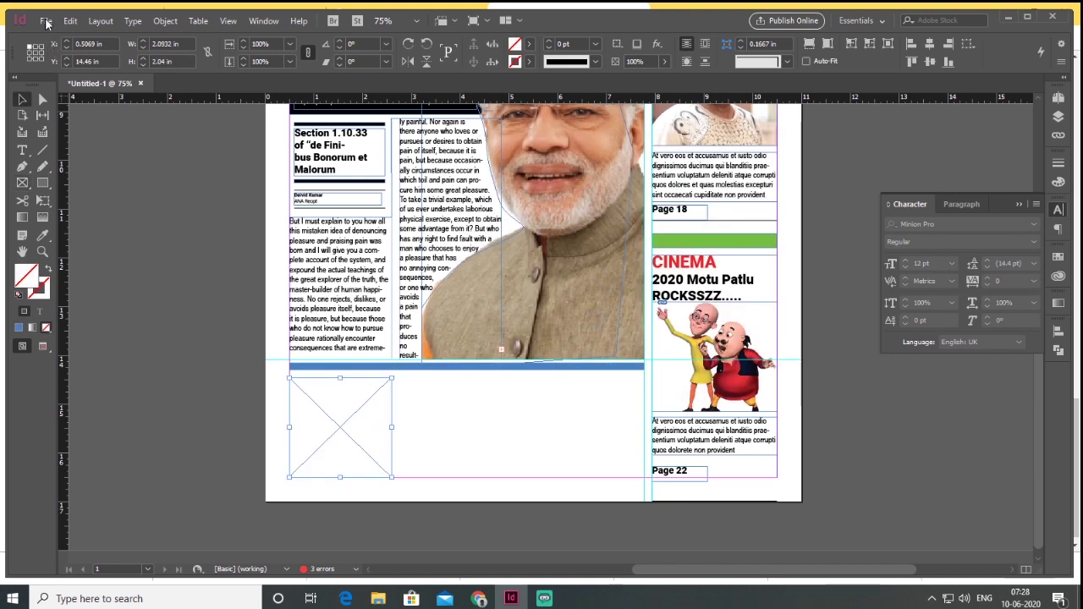
# Place the graduate photo in the frame below the blue bar, narrow the frame and copy the CINEMA headline beside it
pyautogui.click(46, 22)
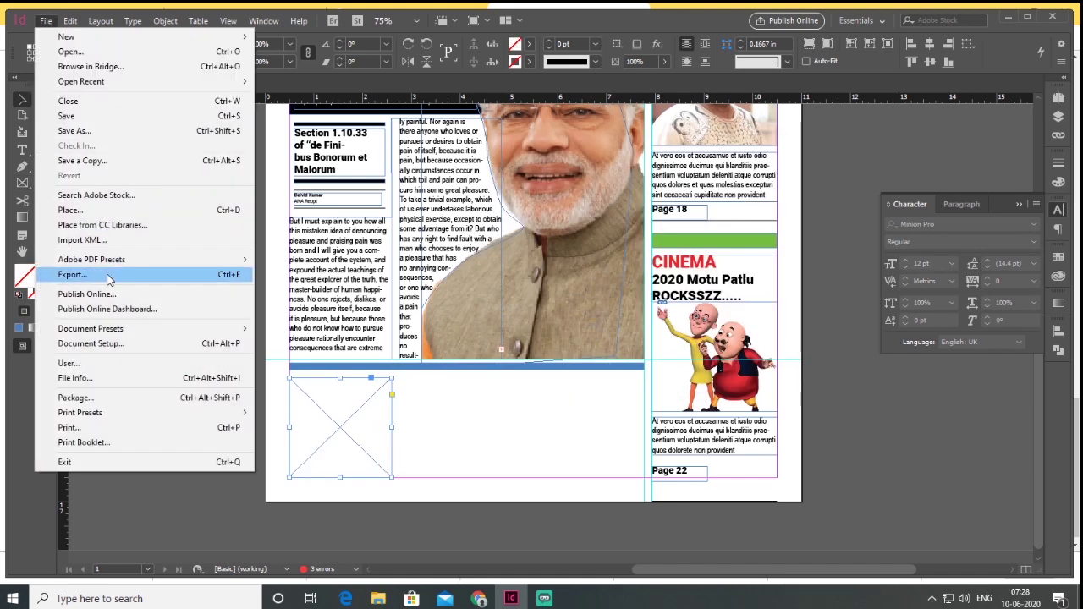
pyautogui.click(71, 210)
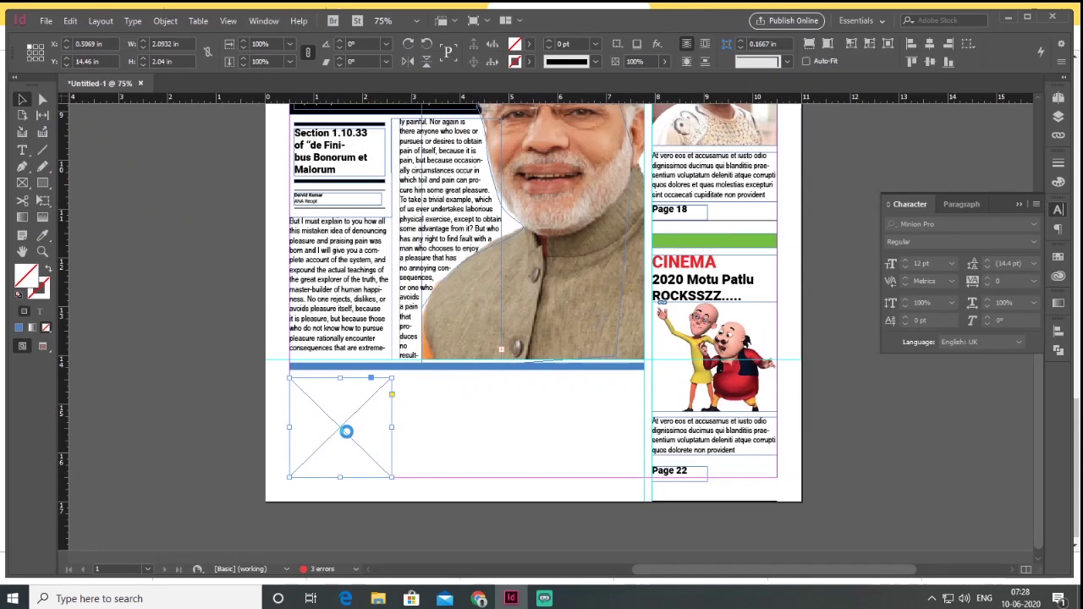
pyautogui.rightClick(347, 423)
pyautogui.click(609, 365)
pyautogui.moveTo(678, 278); pyautogui.dragTo(430, 392)
pyautogui.click(383, 398)
pyautogui.moveTo(391, 428); pyautogui.dragTo(349, 429)
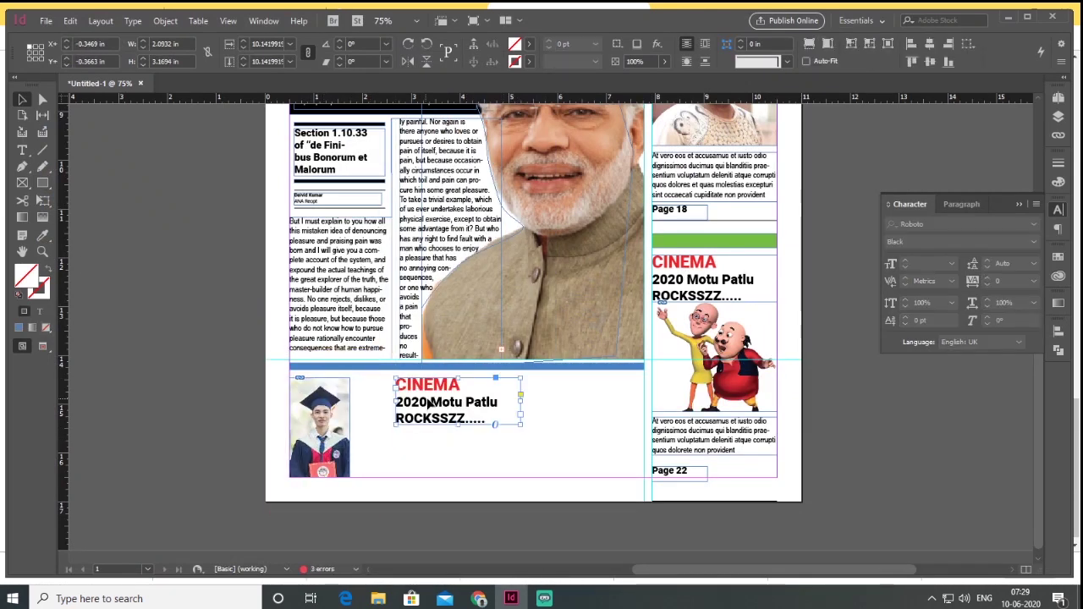
# Move the copied CINEMA headline up against the graduate photo and set its text to 14 pt
pyautogui.moveTo(457, 406); pyautogui.dragTo(417, 406)
pyautogui.click(951, 263)
pyautogui.click(937, 381)
# Change the copied headline to "EDUCATION" with "1914 translation by H. Rackham" and shrink its frame around the text
pyautogui.doubleClick(406, 402)
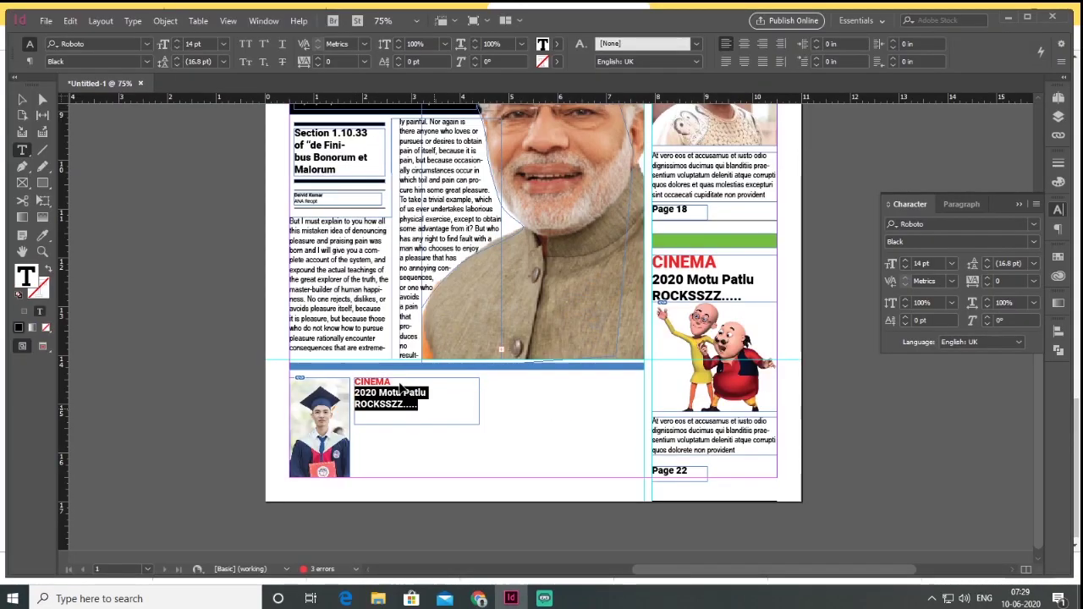
pyautogui.hotkey('ctrl', 'v')
pyautogui.doubleClick(375, 383)
pyautogui.write('EDUCATION')
pyautogui.press('Escape')
pyautogui.moveTo(416, 424); pyautogui.dragTo(415, 413)
pyautogui.moveTo(479, 413); pyautogui.dragTo(451, 412)
# Add a text frame below the EDUCATION headline, paste the "free hour" passage and match its font to the other body text
pyautogui.press('t')
pyautogui.moveTo(354, 414); pyautogui.dragTo(453, 477)
pyautogui.hotkey('alt', 'Tab')
pyautogui.moveTo(456, 373)
pyautogui.mouseDown()
pyautogui.moveTo(683, 387)
pyautogui.moveTo(495, 390)
pyautogui.mouseUp()
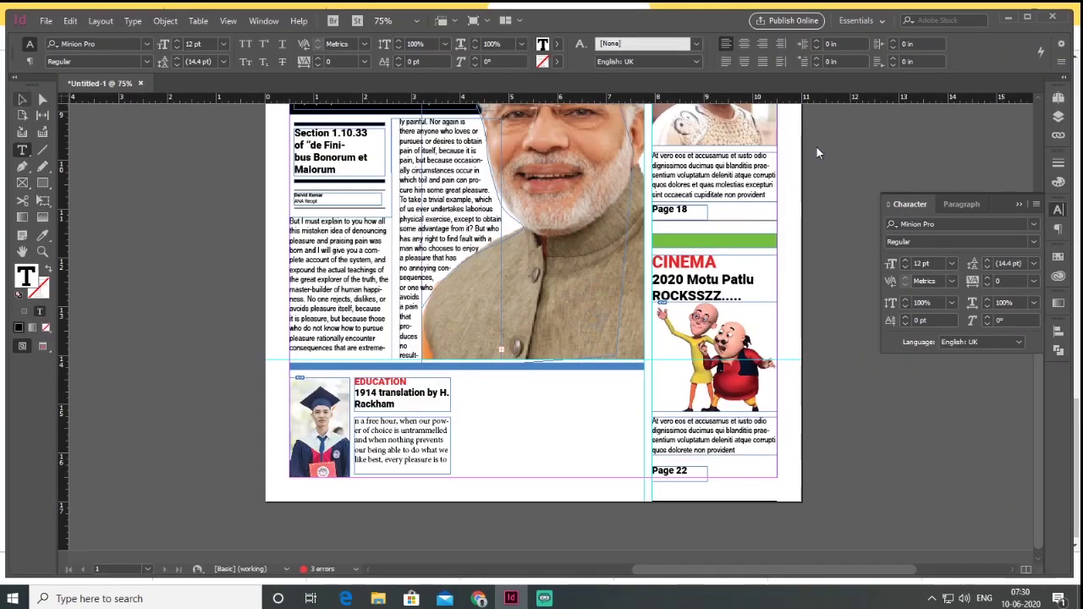
pyautogui.click(1034, 223)
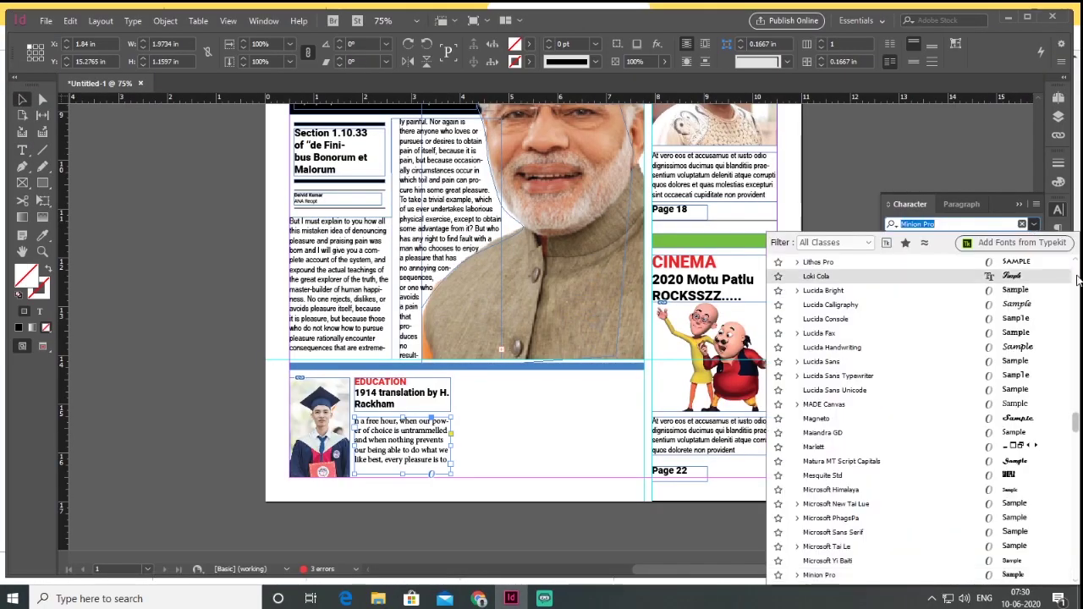
pyautogui.press('Escape')
pyautogui.click(270, 446)
# Copy a page label to below the EDUCATION passage, align it right and change it to "Page 05"
pyautogui.moveTo(670, 213); pyautogui.dragTo(413, 475)
pyautogui.click(962, 204)
pyautogui.click(925, 225)
pyautogui.click(22, 150)
pyautogui.click(907, 204)
pyautogui.click(449, 471)
pyautogui.press('BackSpace')
pyautogui.press('BackSpace')
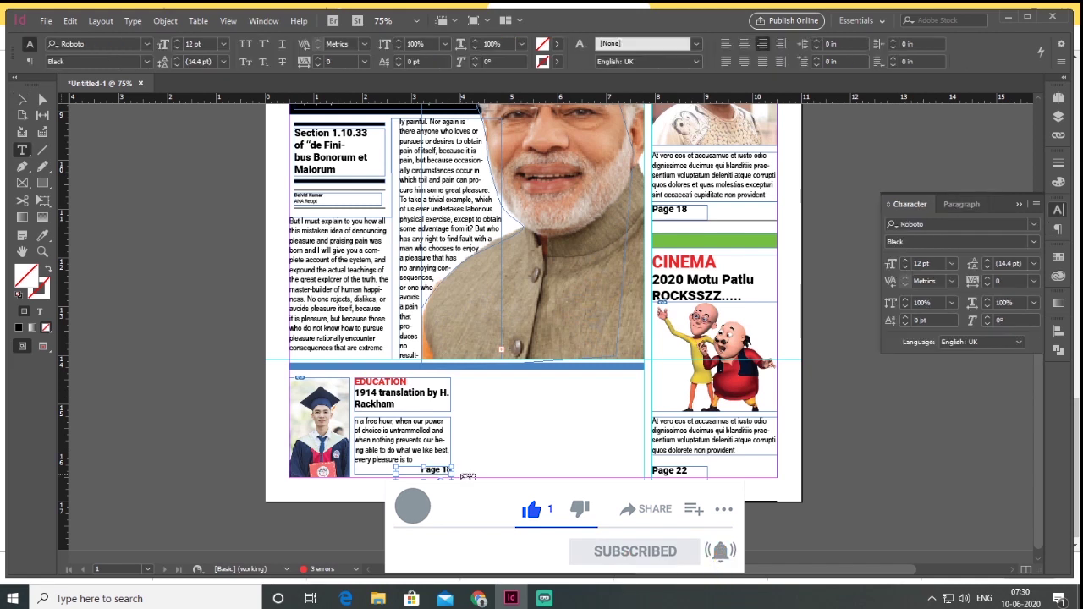
pyautogui.write('0')
pyautogui.click(22, 100)
pyautogui.click(236, 442)
# Copy the graduate photo frame beyond a vertical divider beside the EDUCATION story, widen it slightly and delete the photo inside
pyautogui.moveTo(334, 430); pyautogui.dragTo(518, 434)
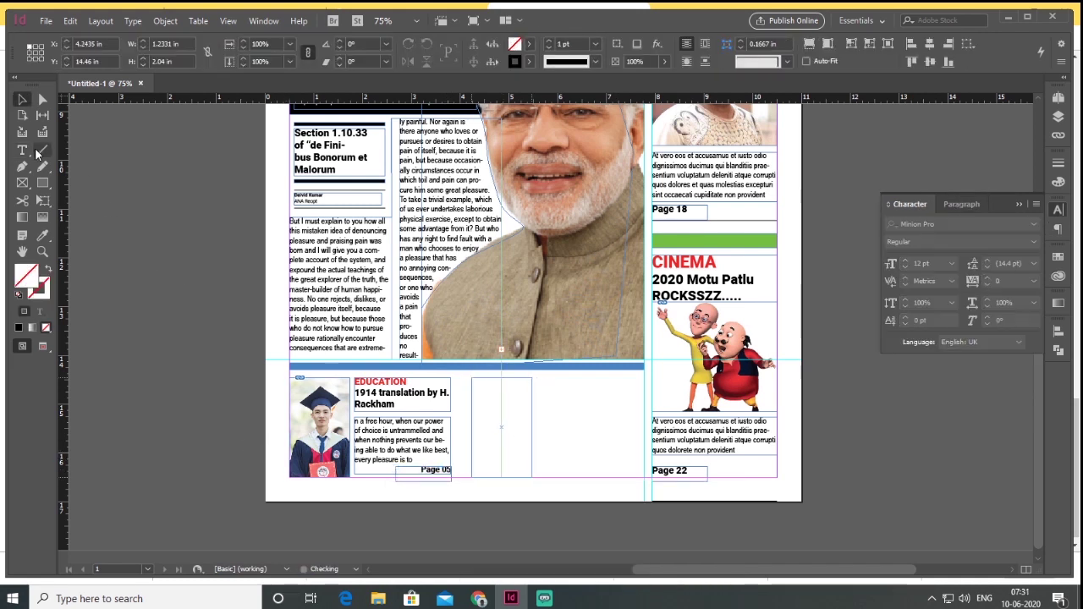
pyautogui.moveTo(532, 429); pyautogui.dragTo(545, 428)
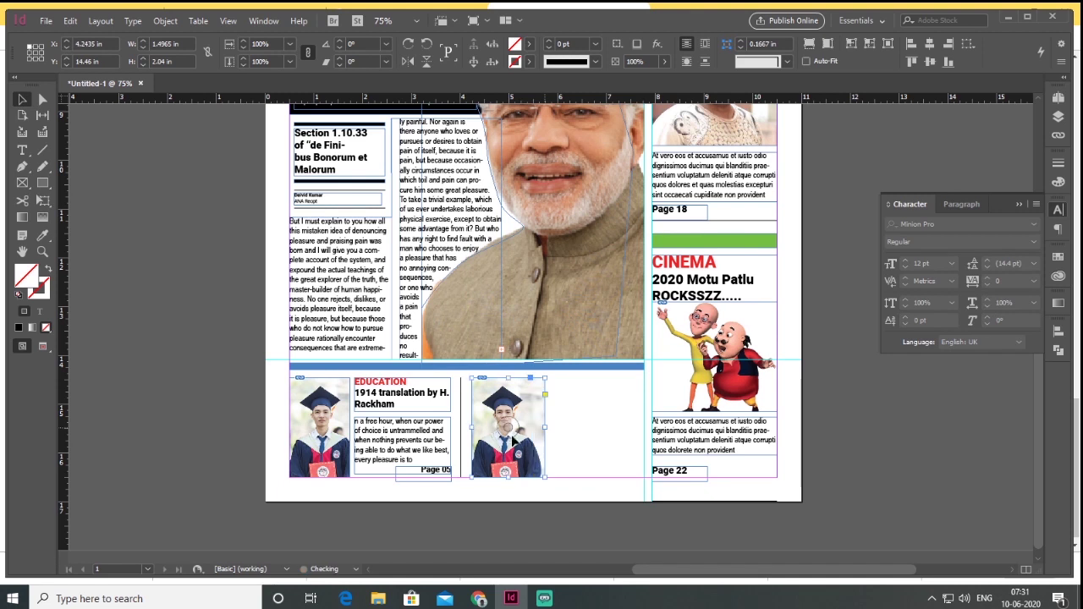
pyautogui.click(512, 430)
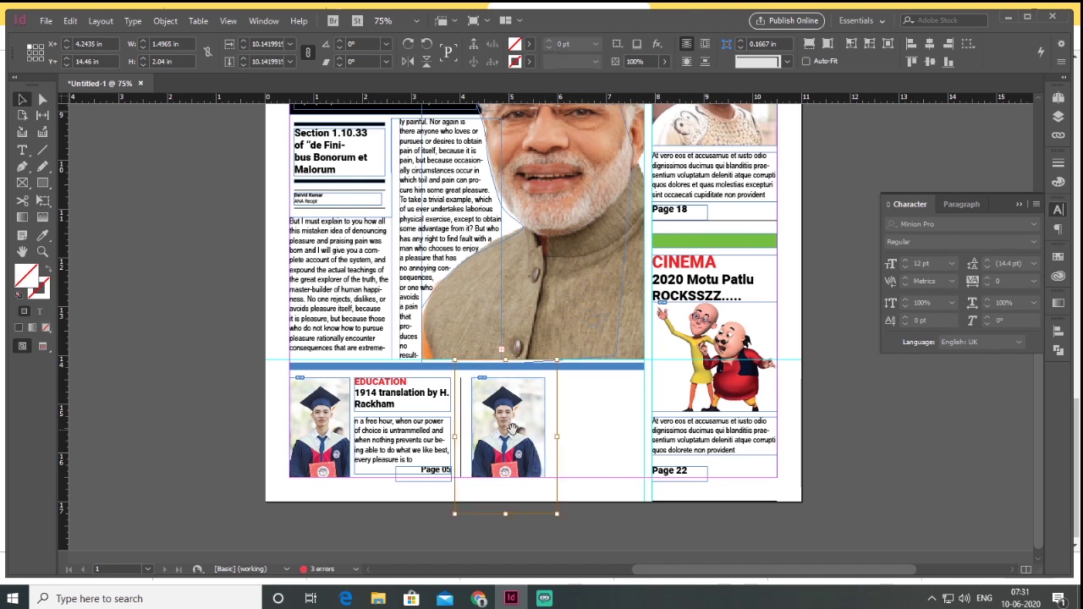
pyautogui.press('Delete')
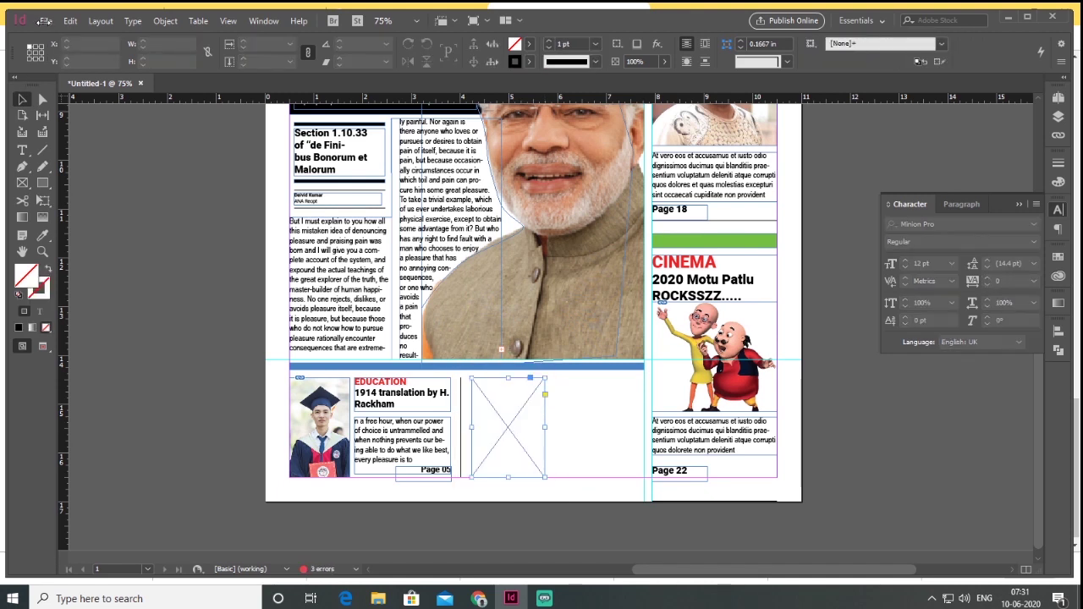
pyautogui.click(46, 20)
pyautogui.click(121, 213)
pyautogui.doubleClick(665, 110)
# Place the photo of people around an outdoor table in the empty frame, widen the frame to the column edge and fit the image
pyautogui.click(46, 20)
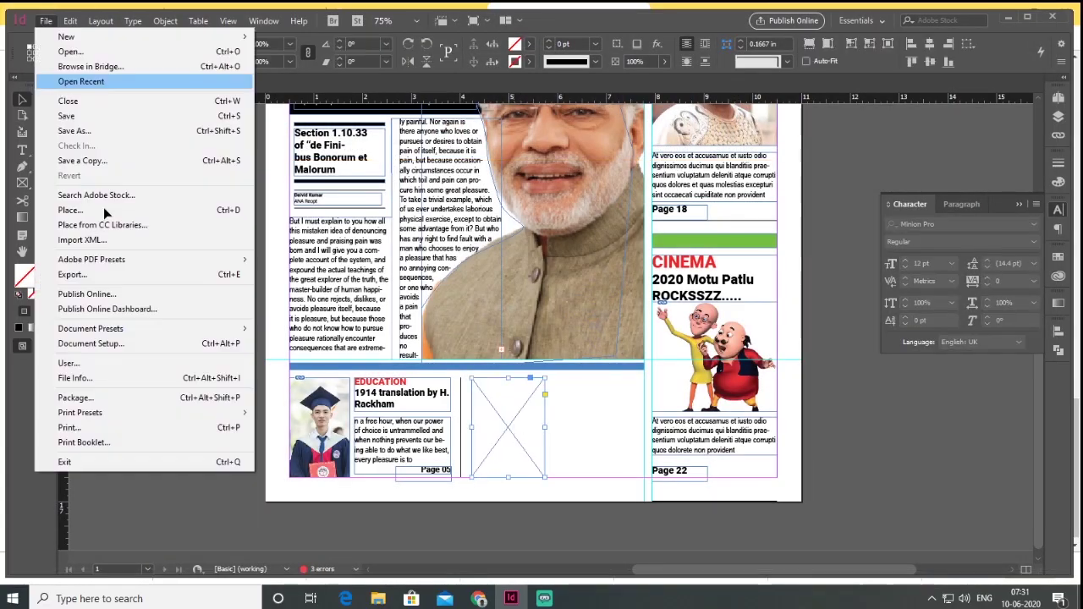
pyautogui.click(103, 207)
pyautogui.scroll(-3, 1065, 322)
pyautogui.moveTo(1064, 323); pyautogui.dragTo(1064, 438)
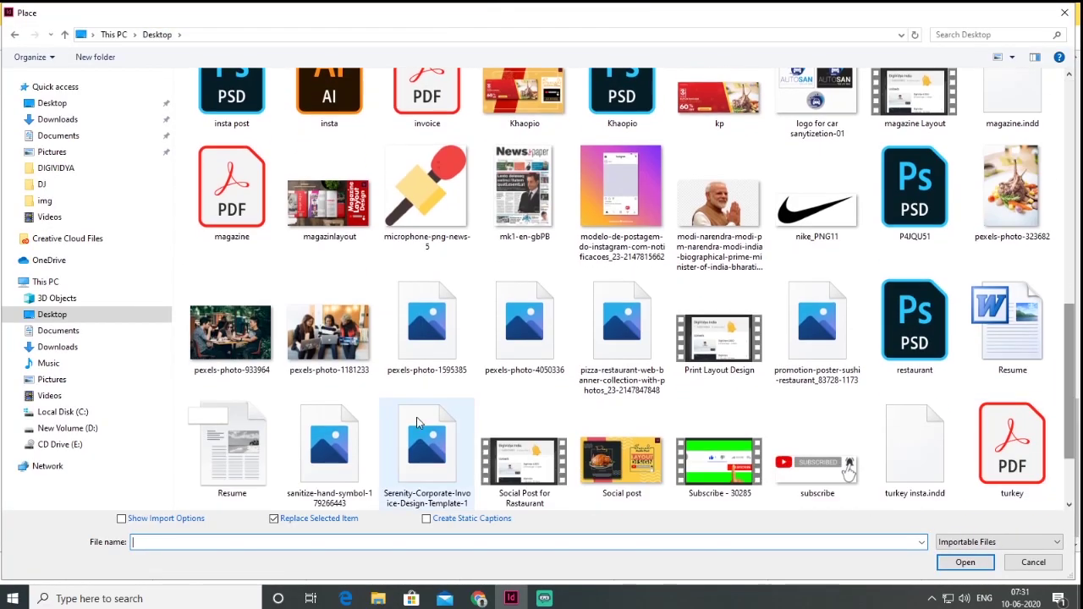
pyautogui.doubleClick(428, 323)
pyautogui.rightClick(511, 426)
pyautogui.click(787, 377)
pyautogui.moveTo(501, 435); pyautogui.dragTo(477, 437)
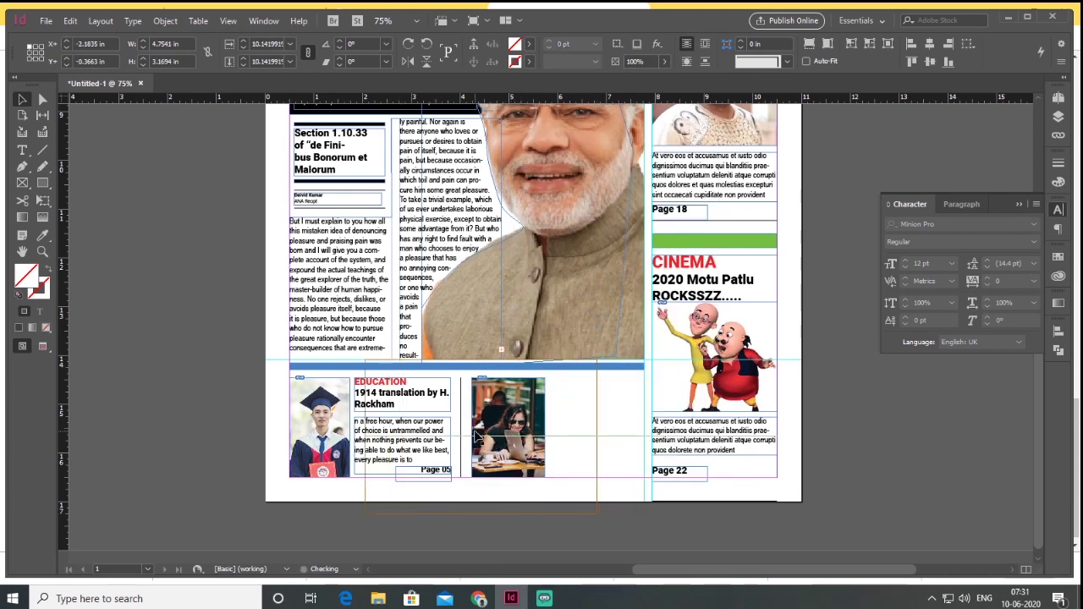
pyautogui.rightClick(533, 431)
pyautogui.moveTo(675, 364)
pyautogui.click(800, 363)
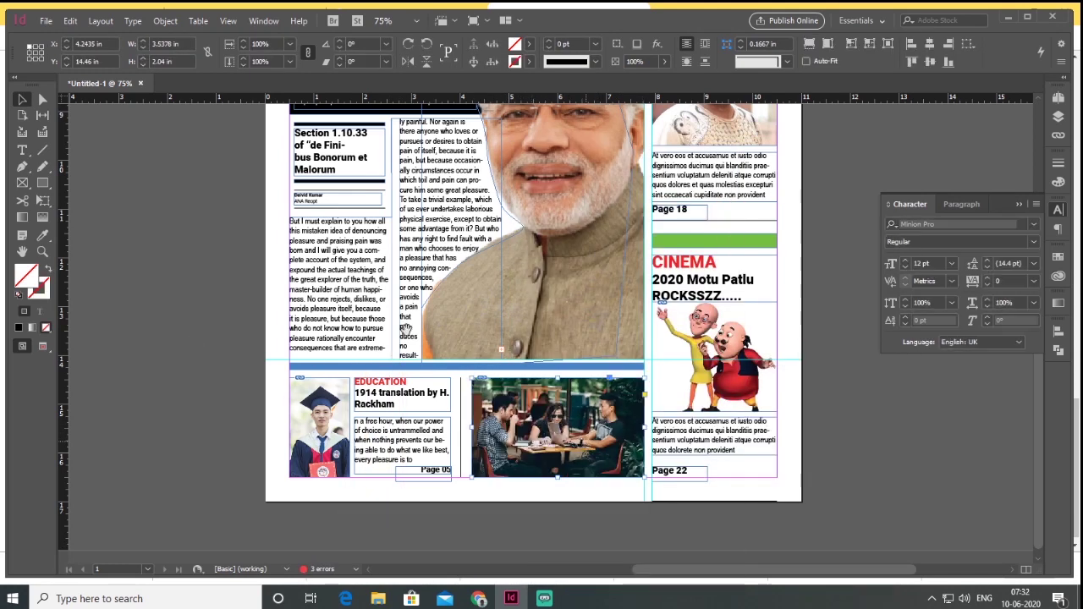
# Copy the heading "The standard Lorem Ipsum passage, used since the 1500s" from lipsum.com into a text frame over the table photo
pyautogui.click(25, 169)
pyautogui.click(480, 598)
pyautogui.scroll(5, 354, 337)
pyautogui.scroll(-5, 354, 337)
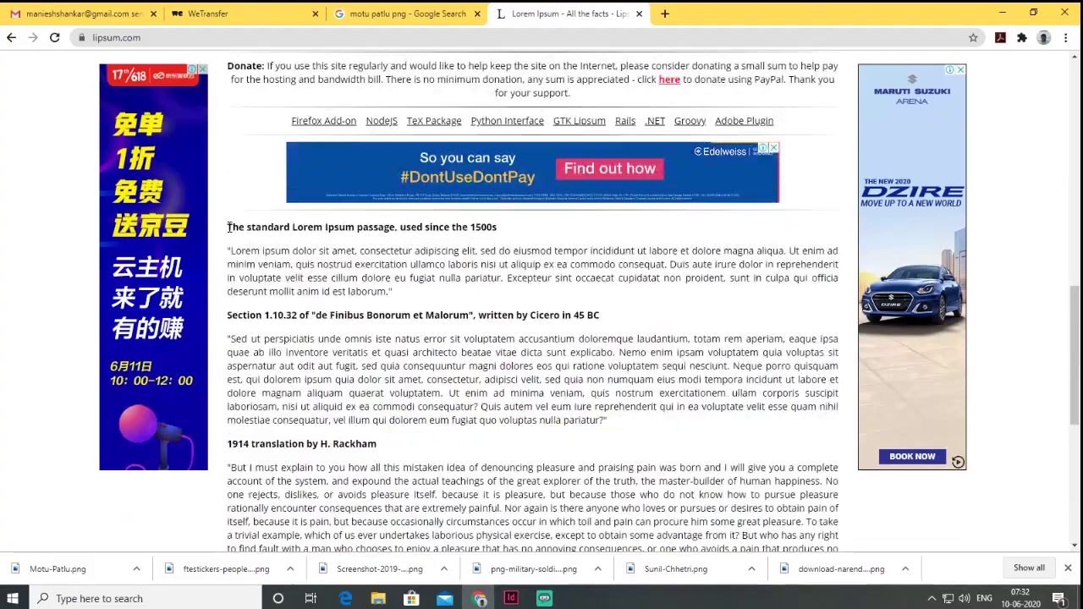
pyautogui.hotkey('alt', 'Tab')
# Change the overlay headline's font, enlarge it, position it over the lower part of the table photo and colour it white
pyautogui.click(1033, 225)
pyautogui.click(914, 276)
pyautogui.hotkey('ctrl', 'shift', '.')
pyautogui.hotkey('ctrl', 'shift', '.')
pyautogui.hotkey('ctrl', 'shift', '.')
pyautogui.moveTo(519, 409)
pyautogui.mouseDown()
pyautogui.moveTo(519, 435)
pyautogui.moveTo(524, 425)
pyautogui.mouseUp()
pyautogui.click(39, 312)
pyautogui.doubleClick(27, 276)
pyautogui.click(633, 192)
pyautogui.click(774, 180)
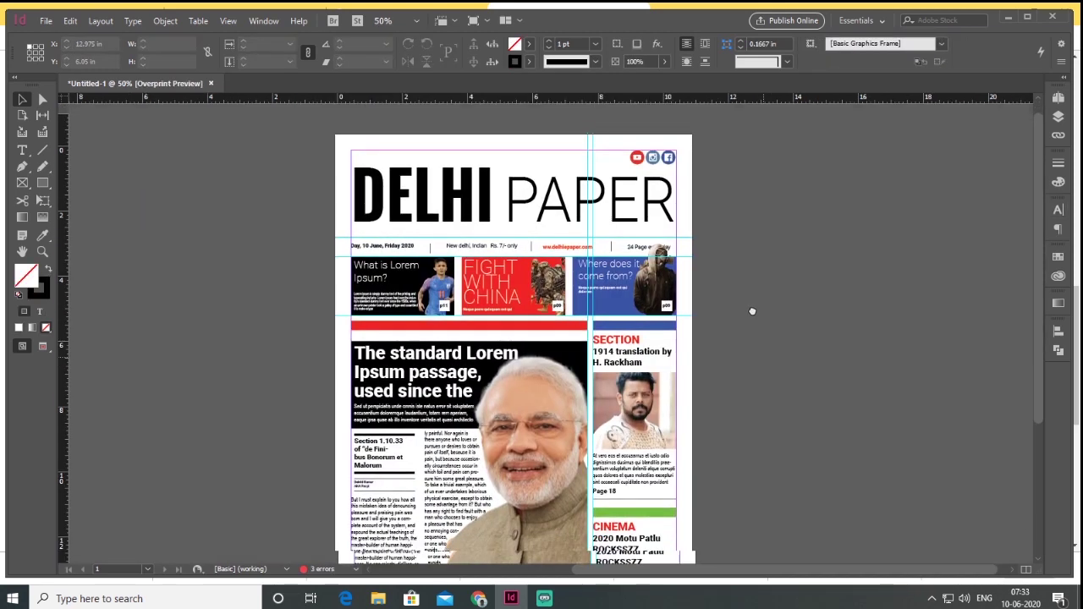
# Review the front page layout from the DELHI PAPER masthead down to the bottom stories
pyautogui.scroll(-2, 751, 294)
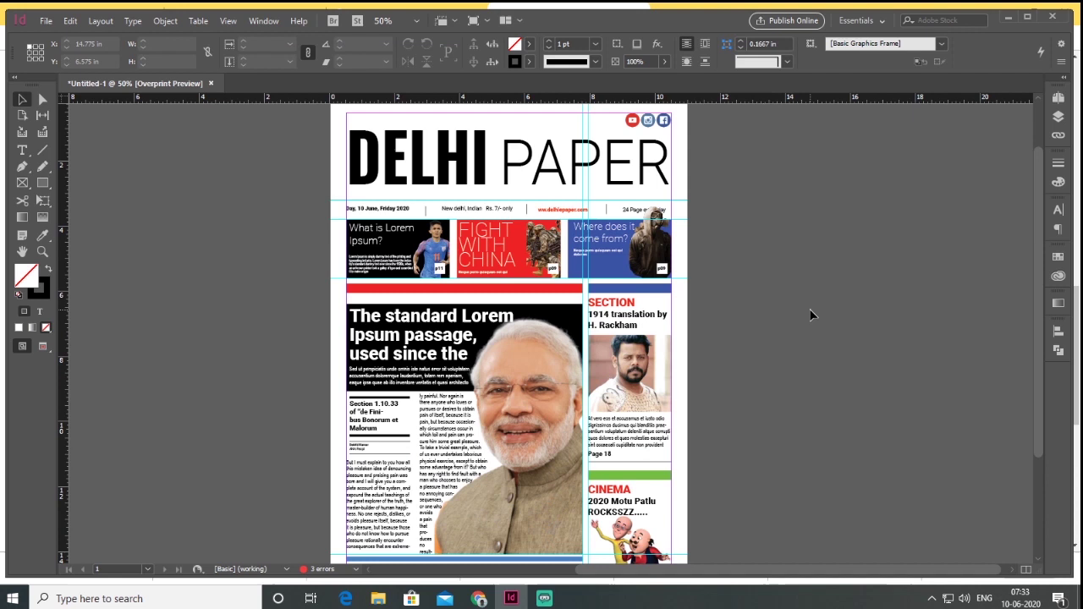
pyautogui.moveTo(606, 310); pyautogui.dragTo(594, 312)
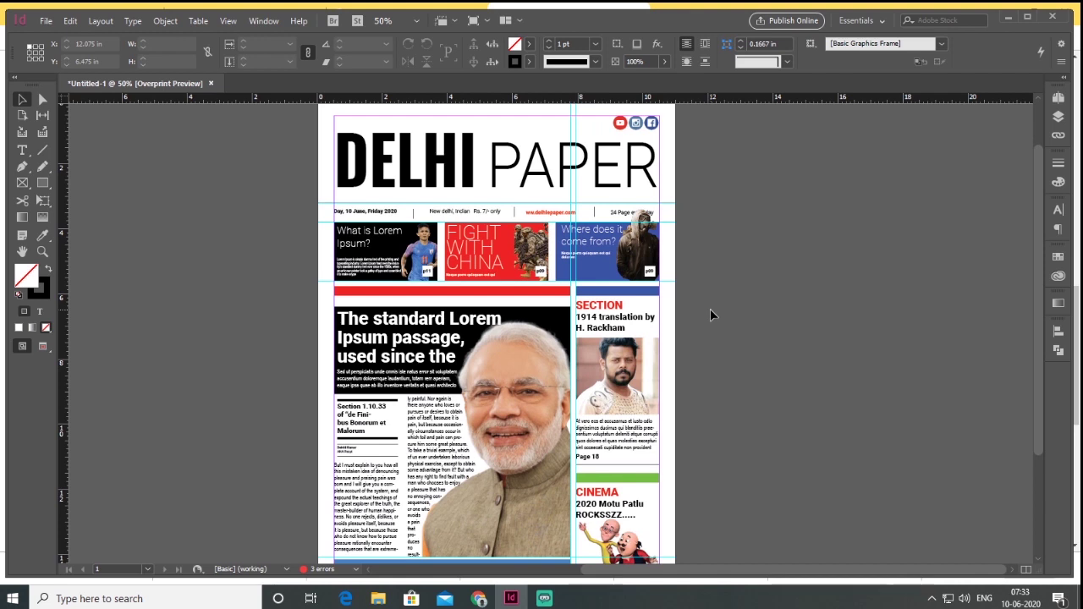
pyautogui.scroll(-2, 711, 313)
pyautogui.scroll(-1, 710, 309)
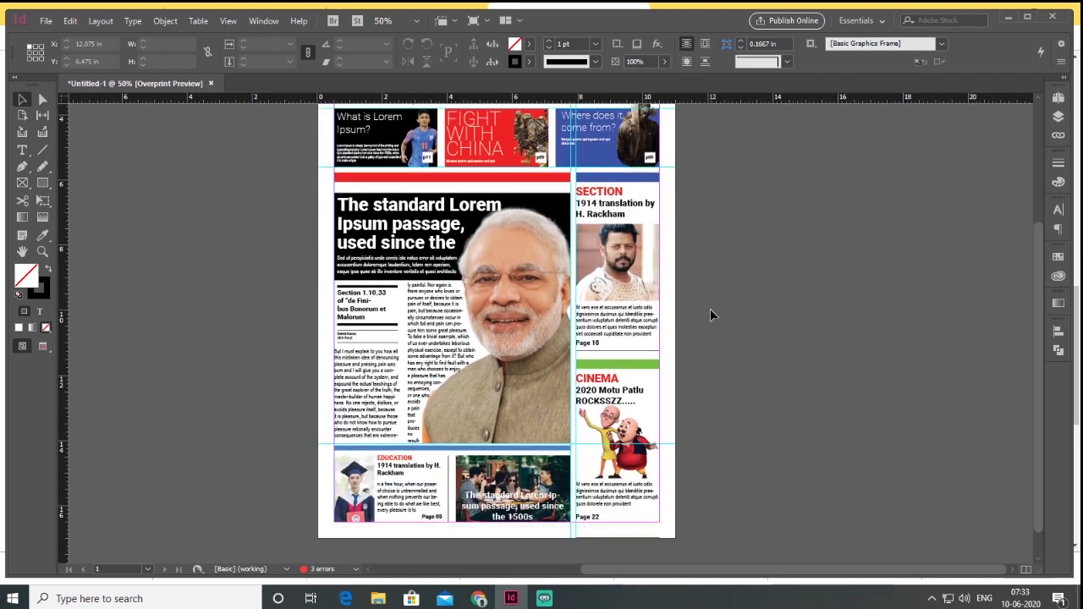
pyautogui.scroll(3, 710, 310)
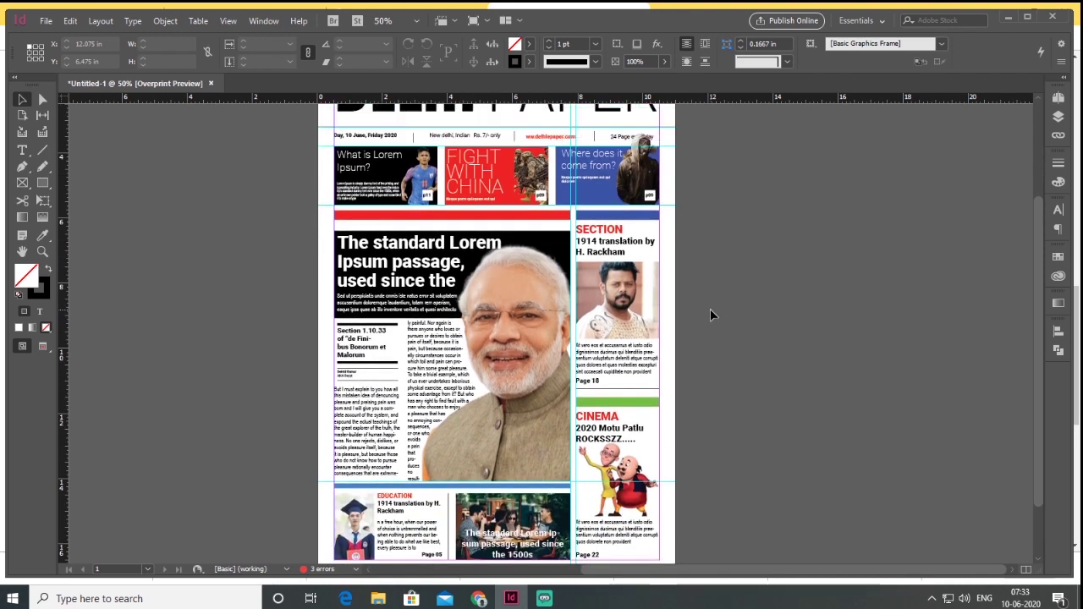